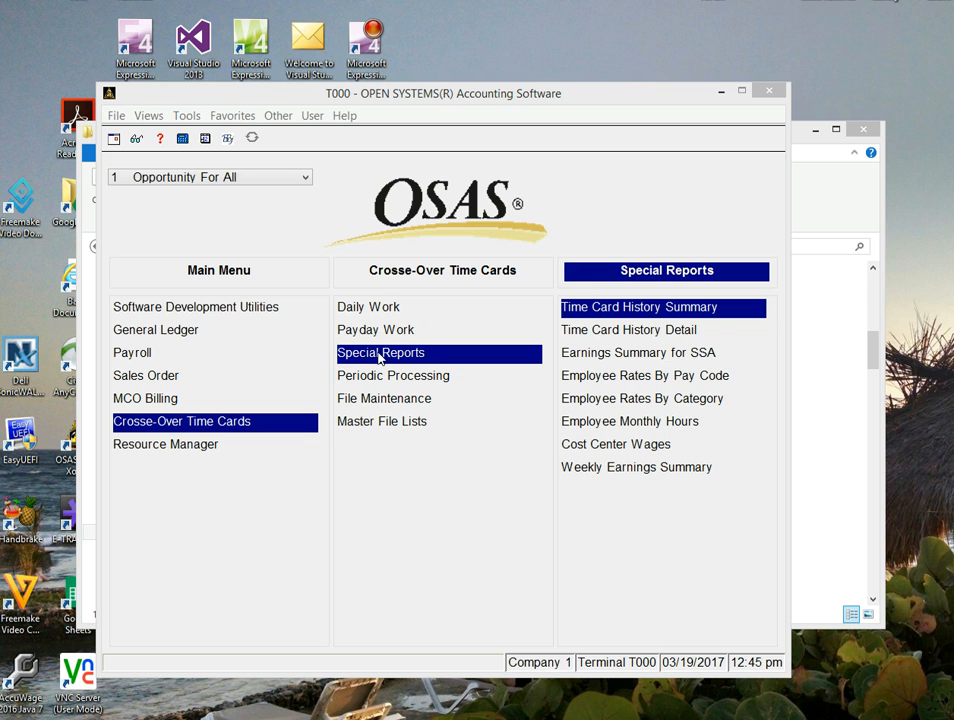
Open the Time Card History Summary report and set its ending date to 02/28/2017.
click(631, 311)
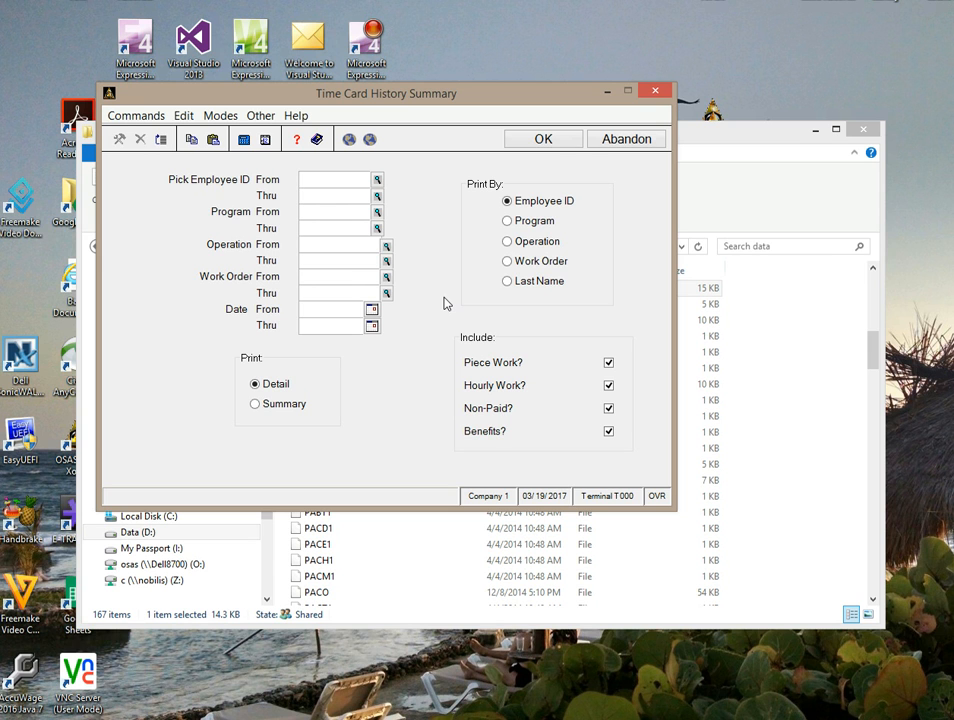
key(Tab)
key(Tab)
key(Tab)
key(Tab)
key(Tab)
key(Tab)
key(Tab)
key(Tab)
key(Tab)
text(02)
text(2281)
text(7)
key(Tab)
Run the report to Print Preview, bring the preview forward to review it, and close it.
click(550, 139)
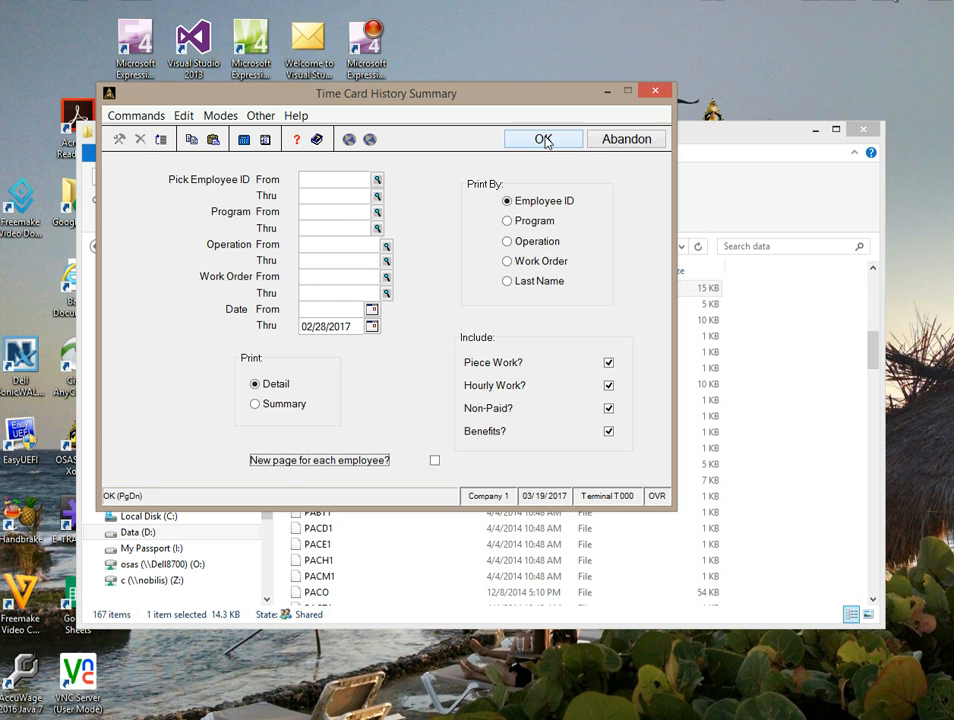
click(545, 140)
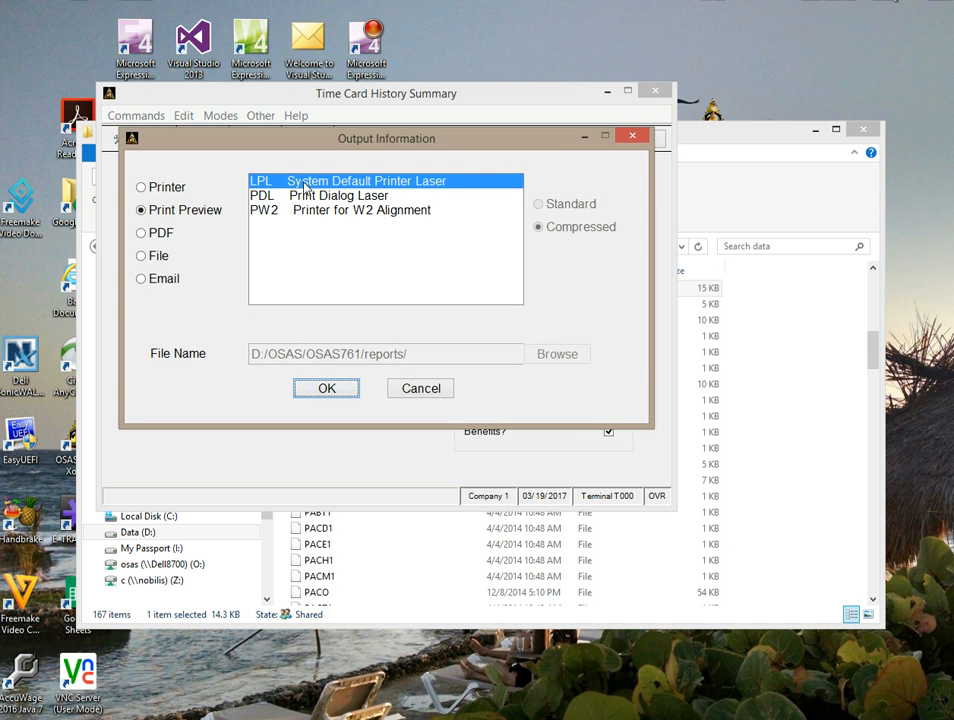
click(326, 388)
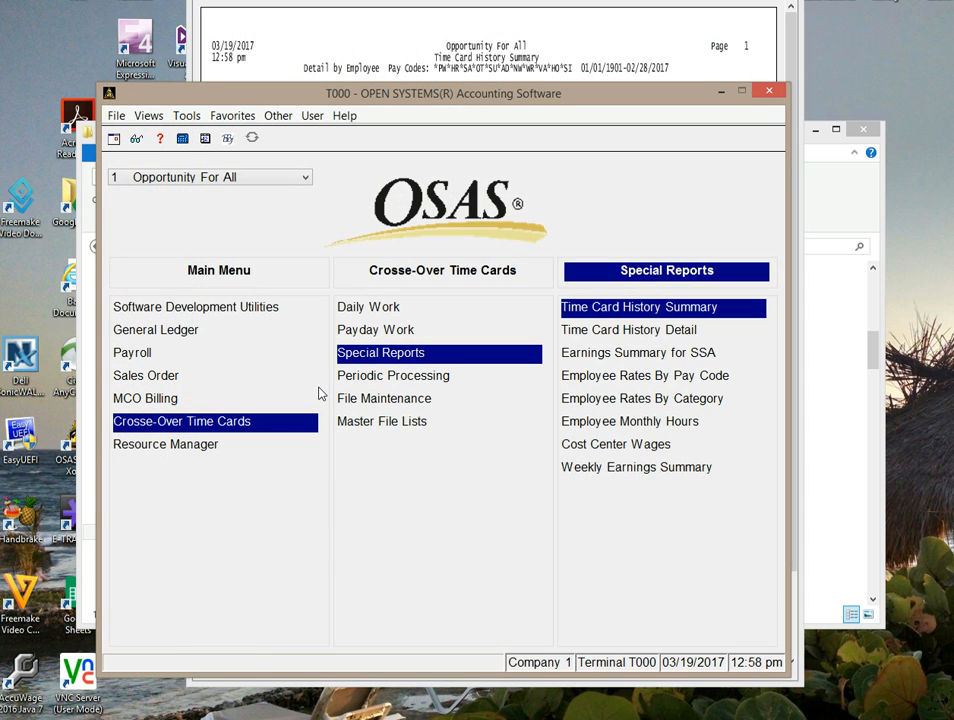
click(571, 26)
drag(587, 1, 531, 71)
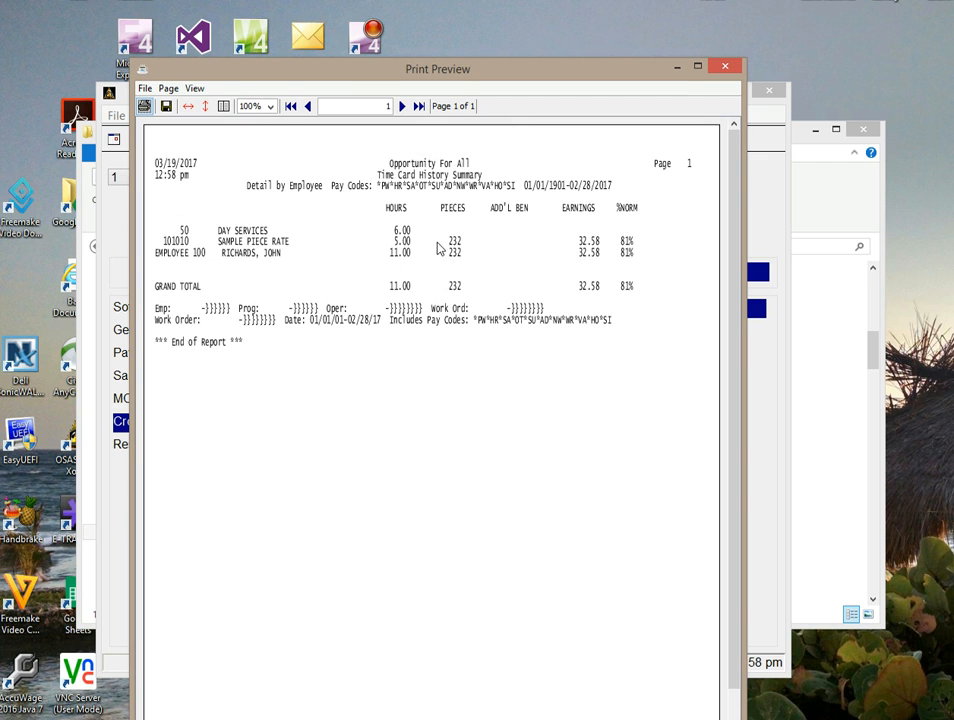
click(724, 69)
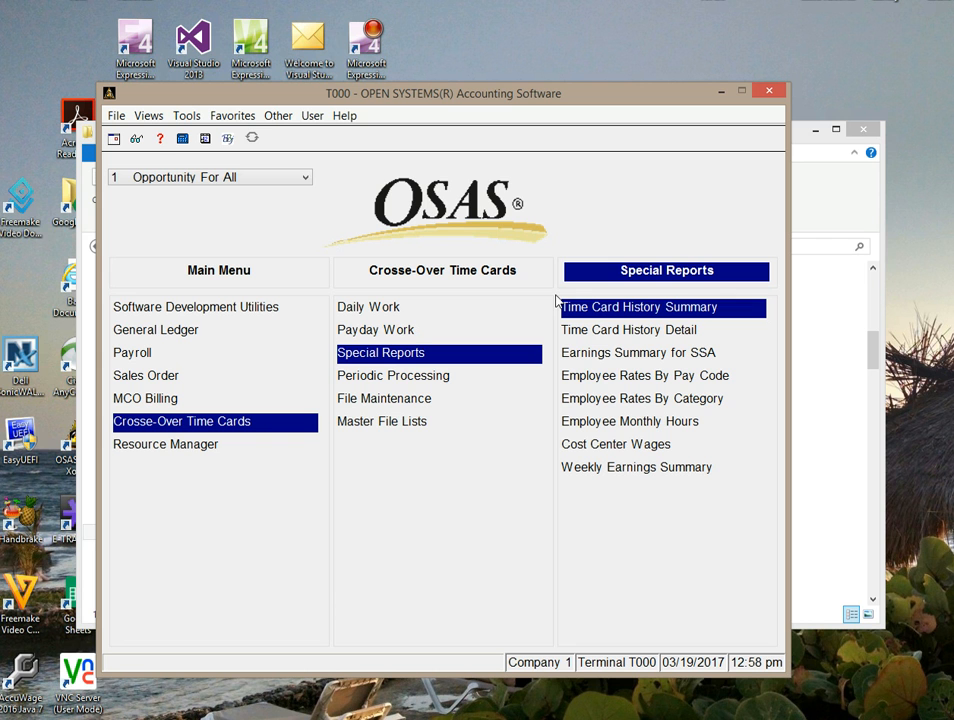
Switch to the data folder, open hissum.csv in Excel, and widen the operation, description and date columns.
click(721, 91)
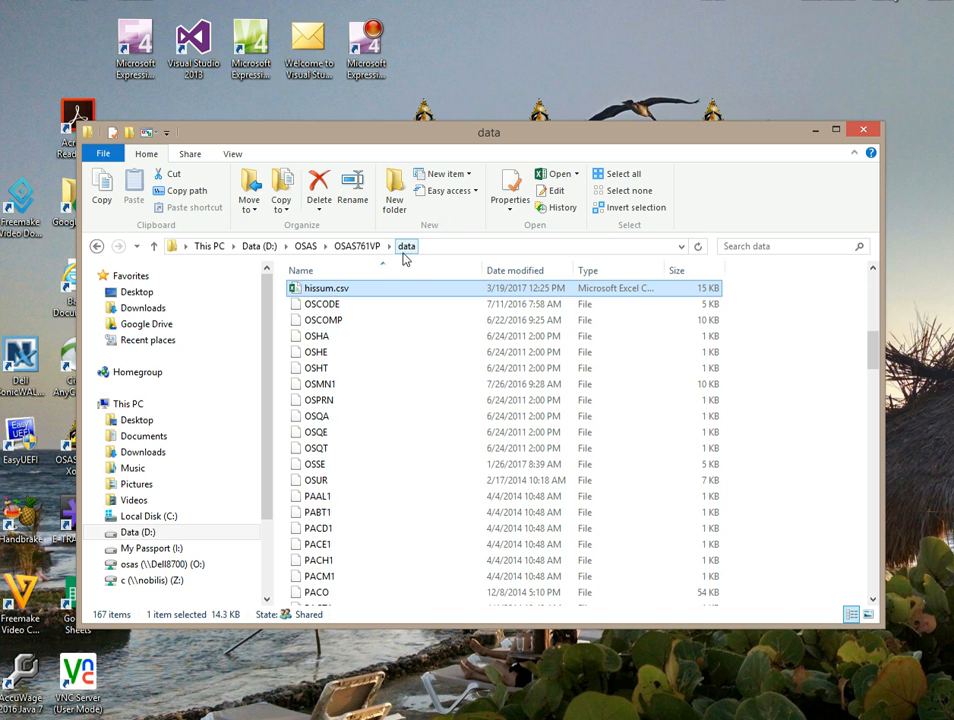
double_click(323, 289)
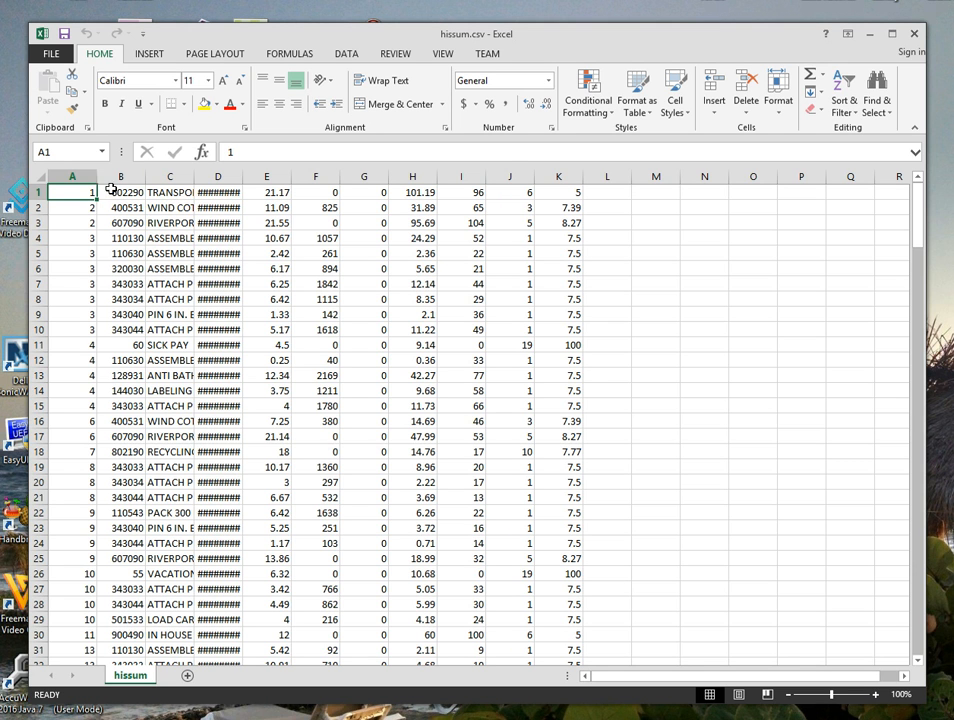
drag(145, 177, 351, 180)
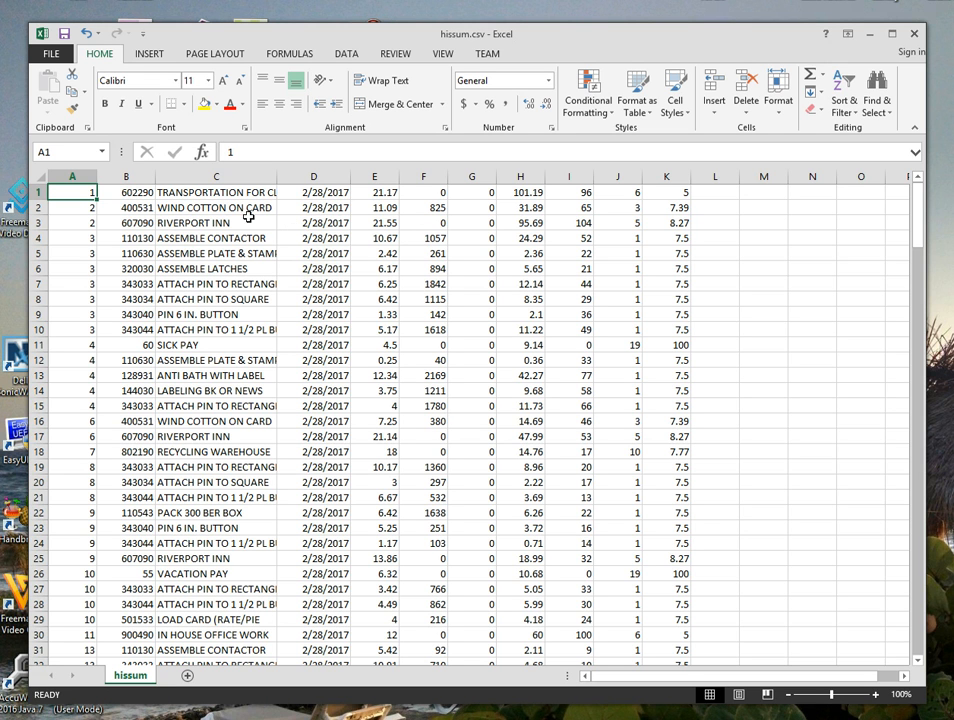
Insert a blank row above the first data row.
click(40, 192)
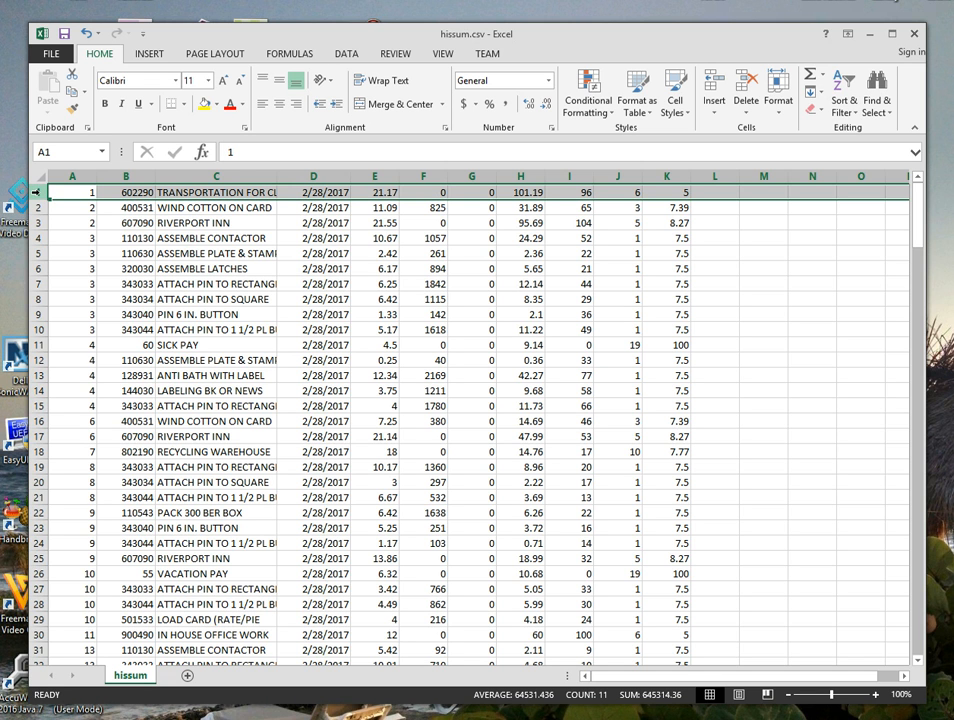
right_click(40, 192)
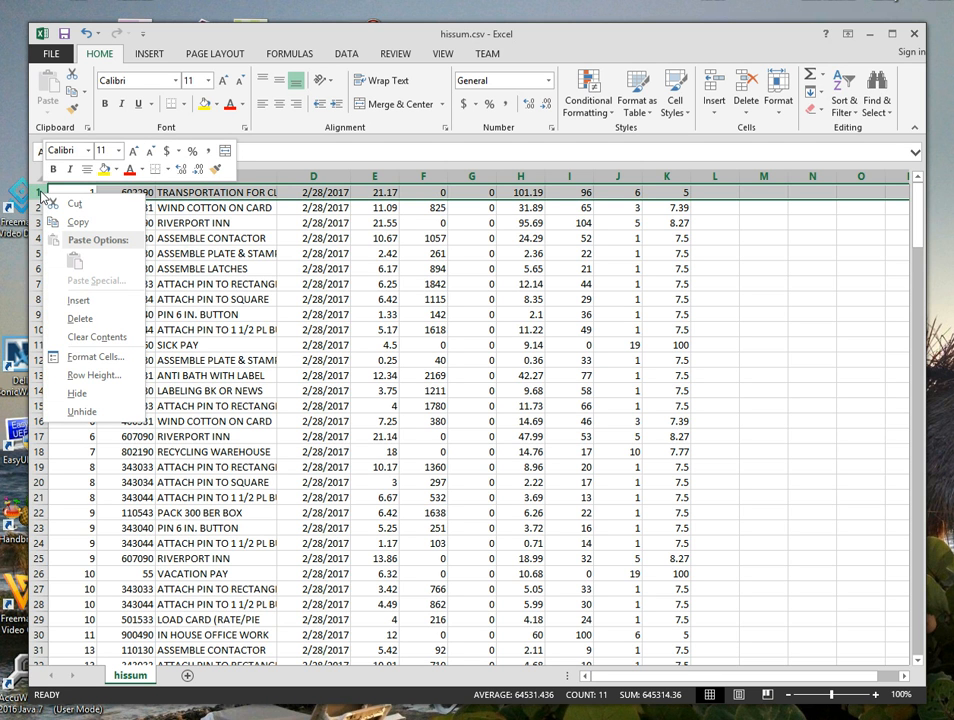
click(78, 300)
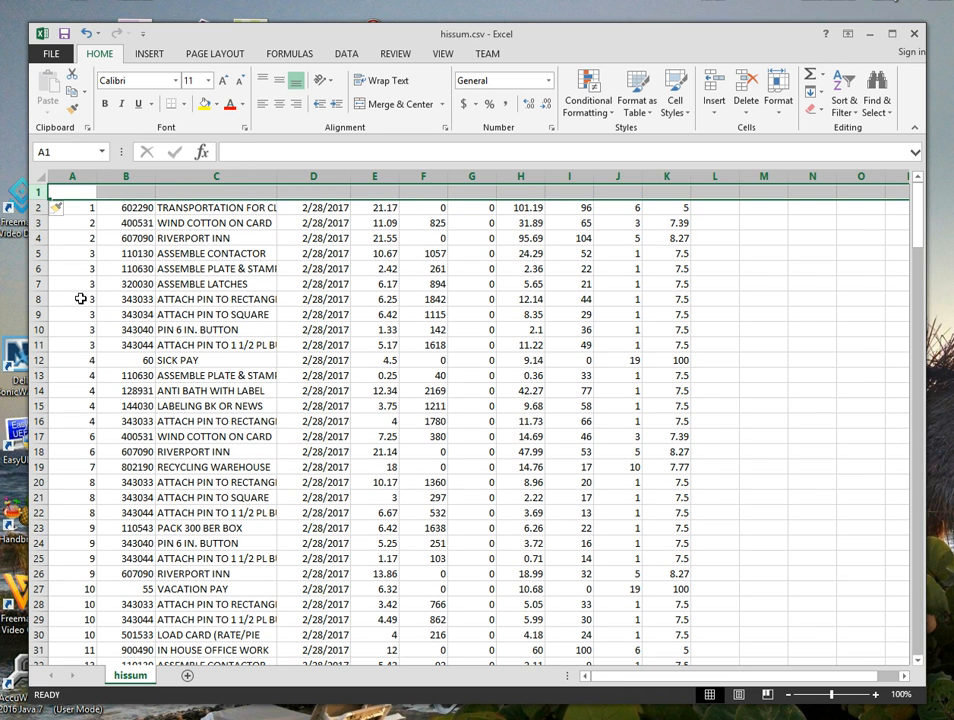
Enter the headers EMP_ID, OPERATION and DESCRIPTION in cells A1 to C1.
click(71, 193)
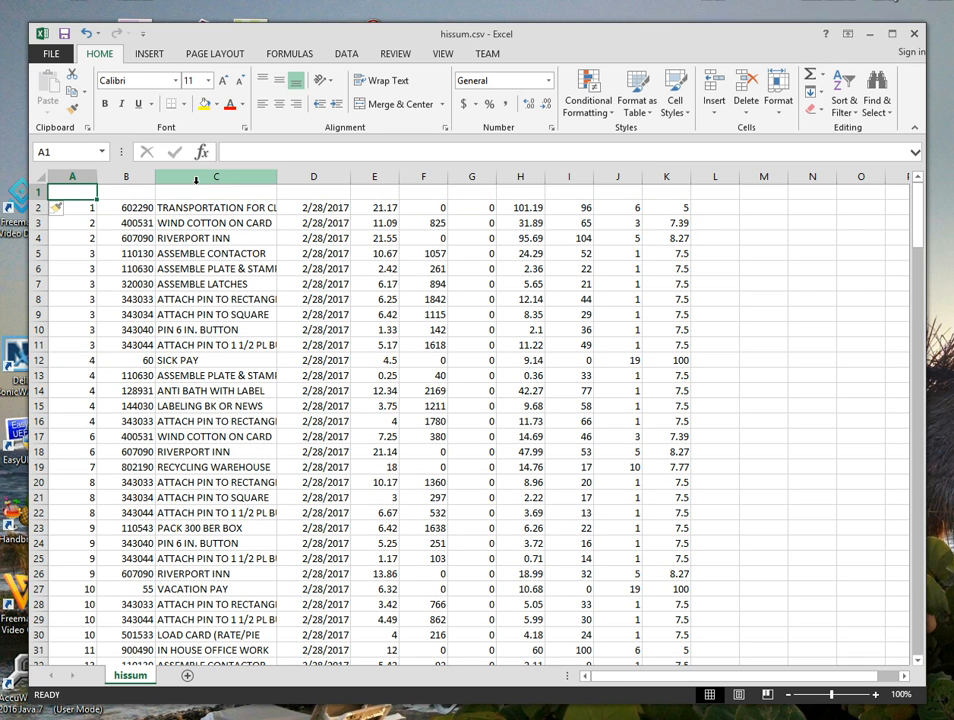
text(EMP)
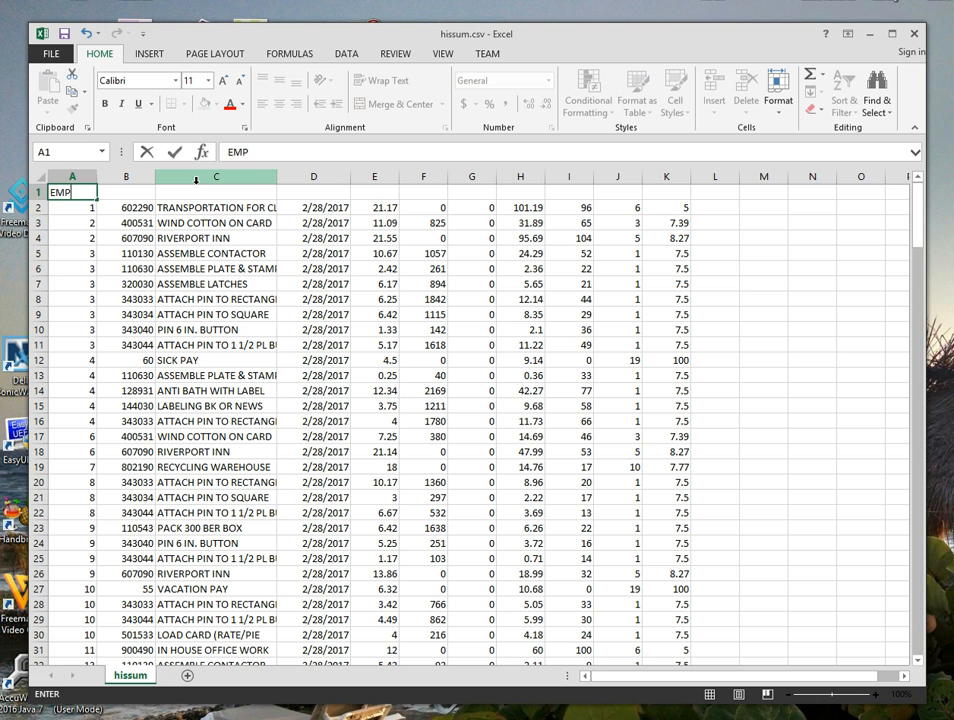
text(_ID)
key(Tab)
text(O)
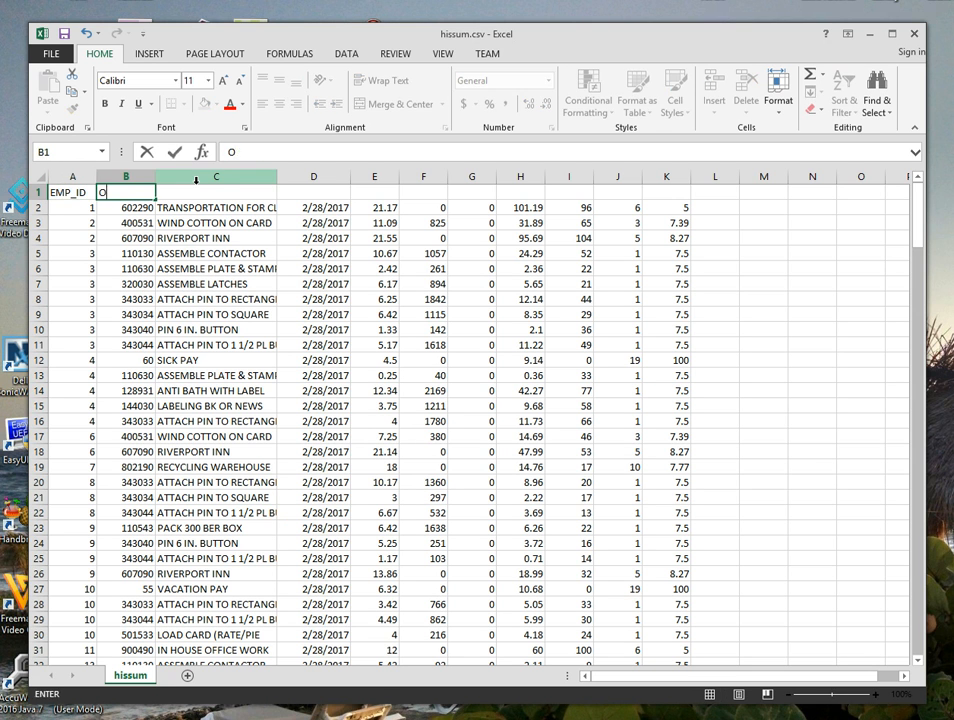
text(PERATION)
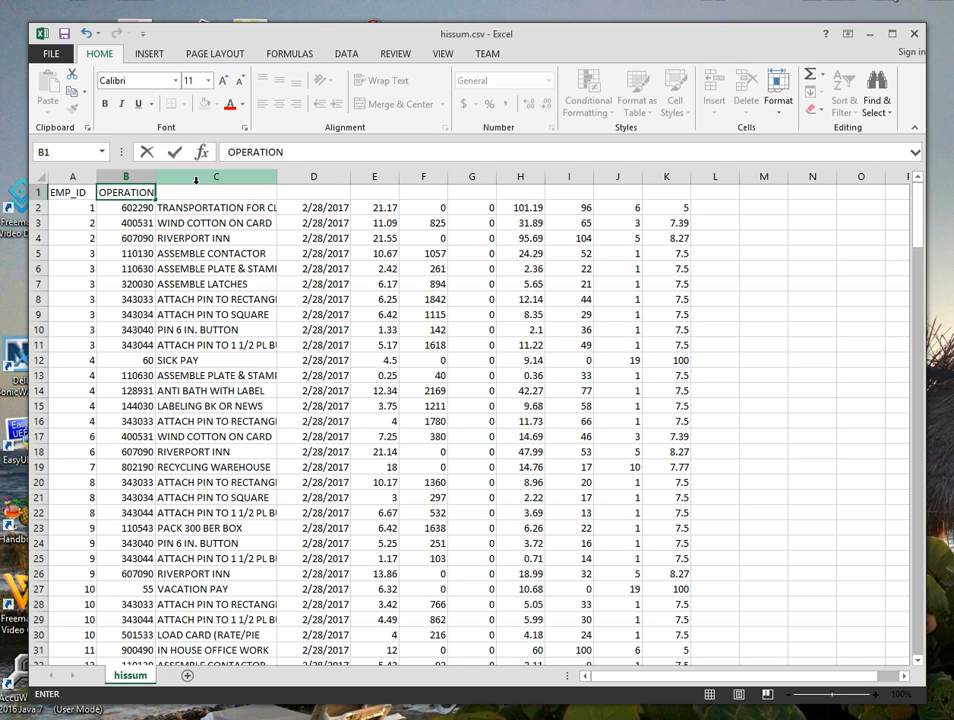
key(Tab)
text(DESCRIPTION)
key(Tab)
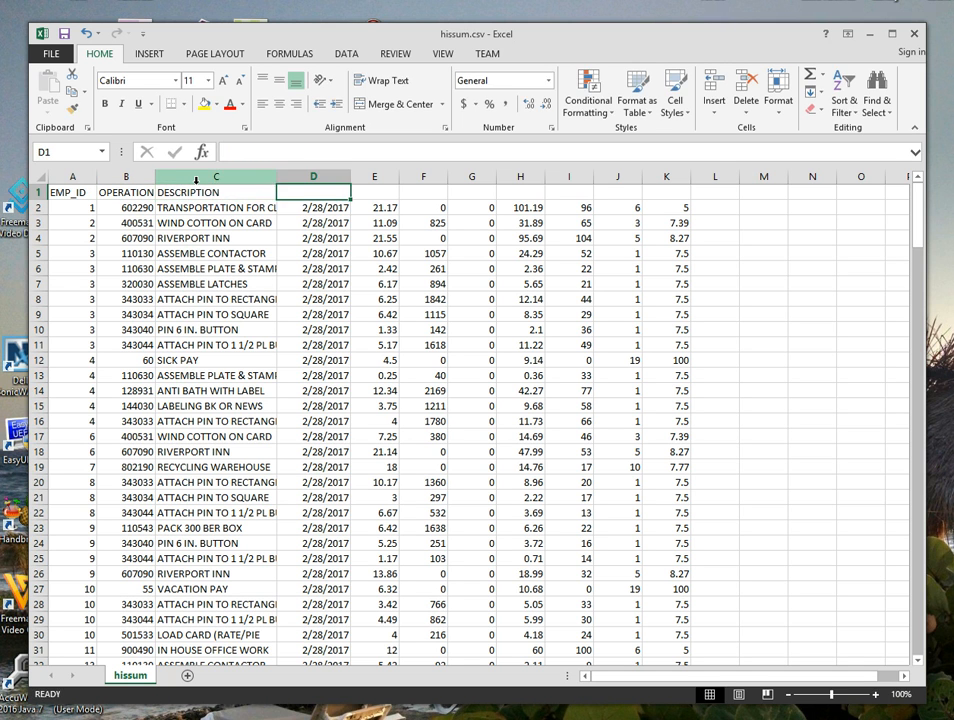
Enter the headers END_DATE, HOURS and PIECES in cells D1 to F1.
text(END_DATE)
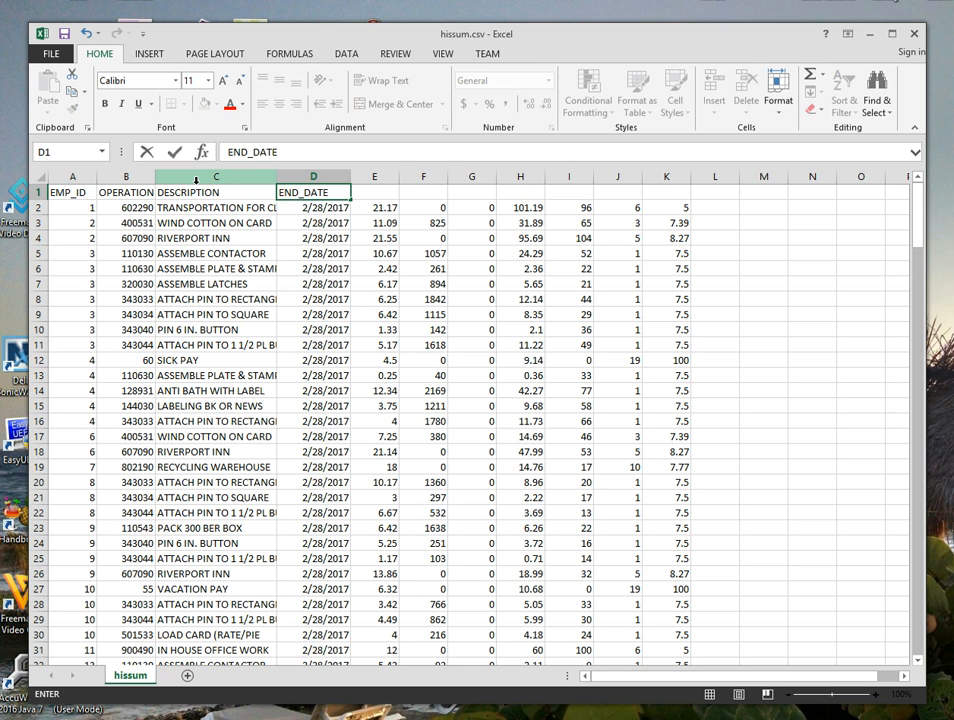
key(Tab)
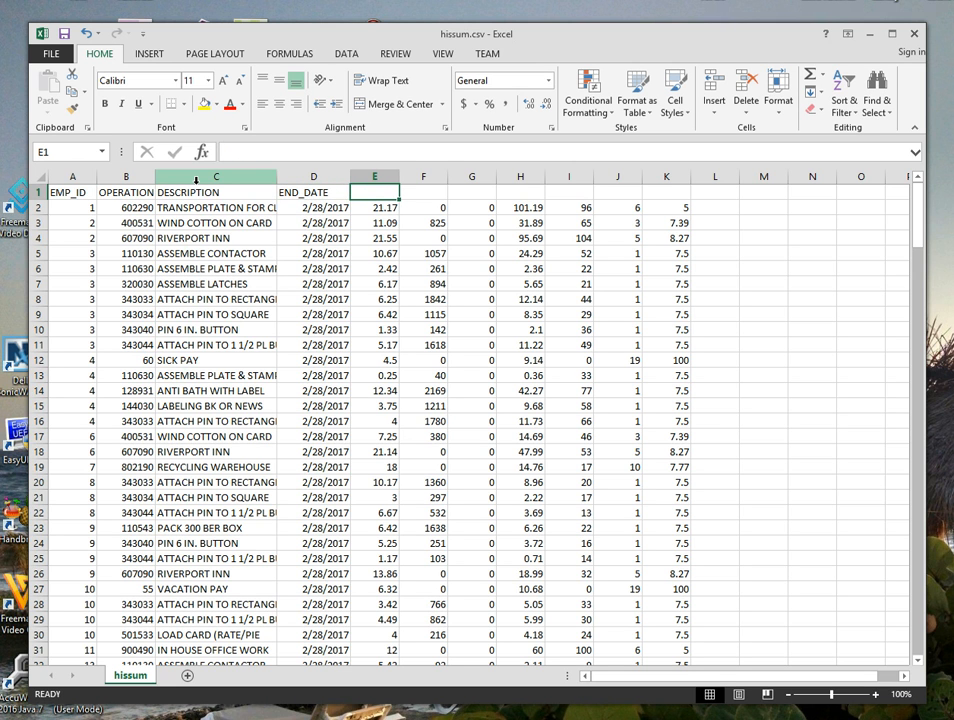
text(HOURS)
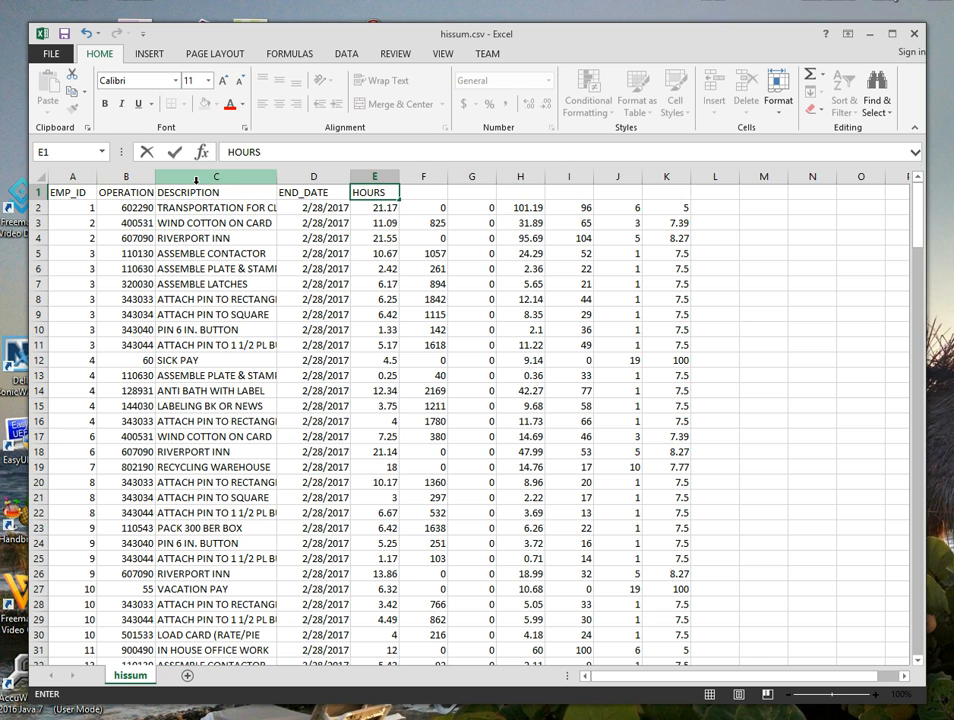
key(Tab)
text(PIECE)
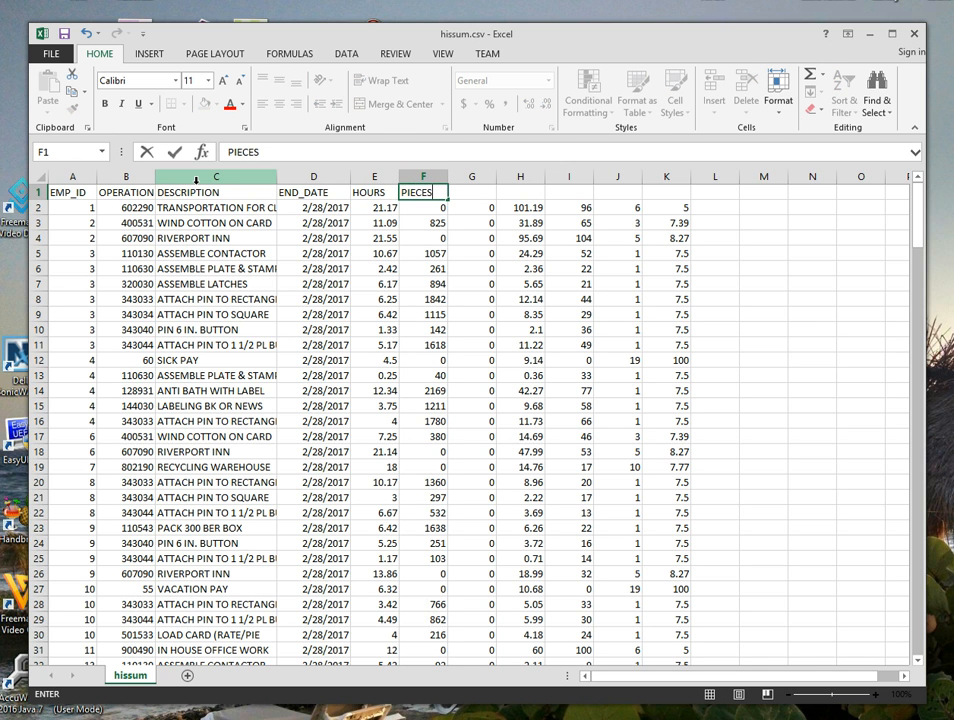
key(Tab)
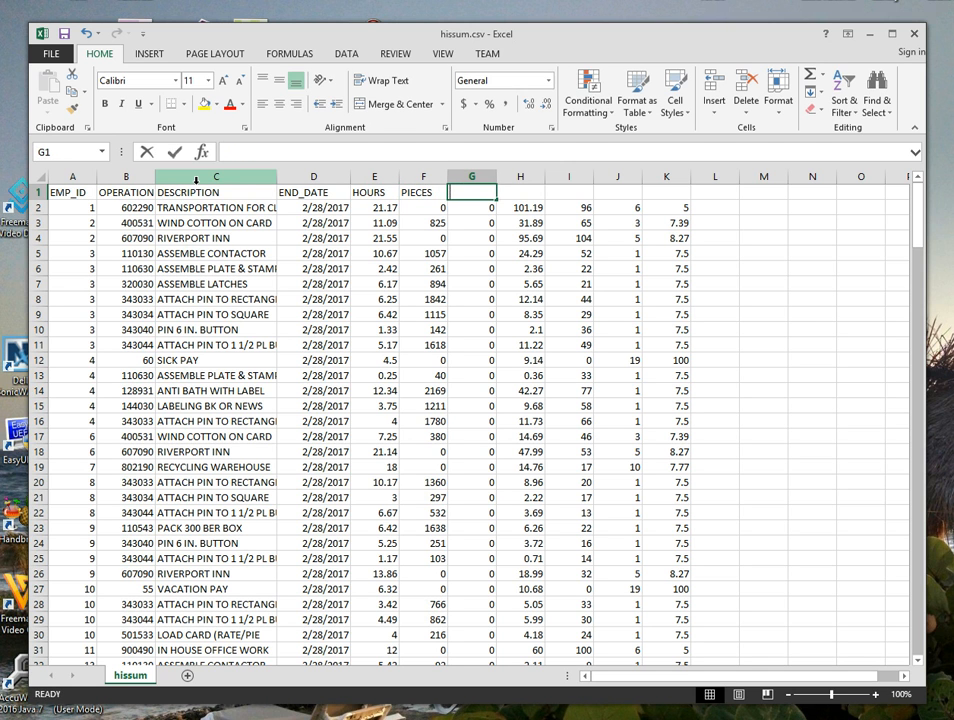
Enter the headers ADD_BEN, EARNINGS and PNORM in cells G1 to I1.
text(ADD_BEN)
key(Tab)
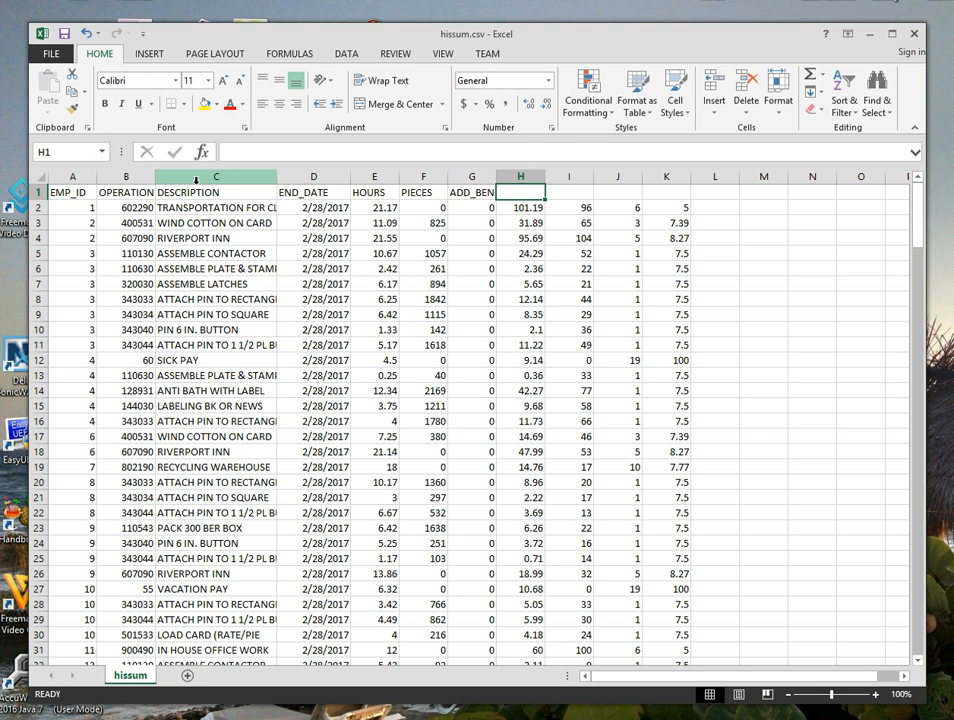
text(EARNINGS)
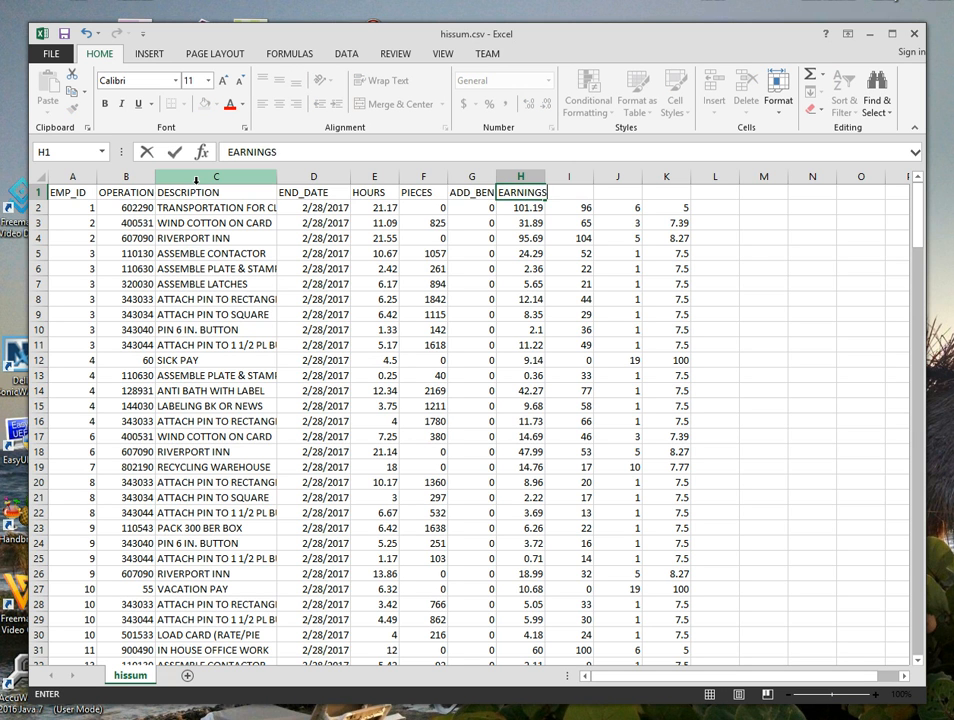
key(Tab)
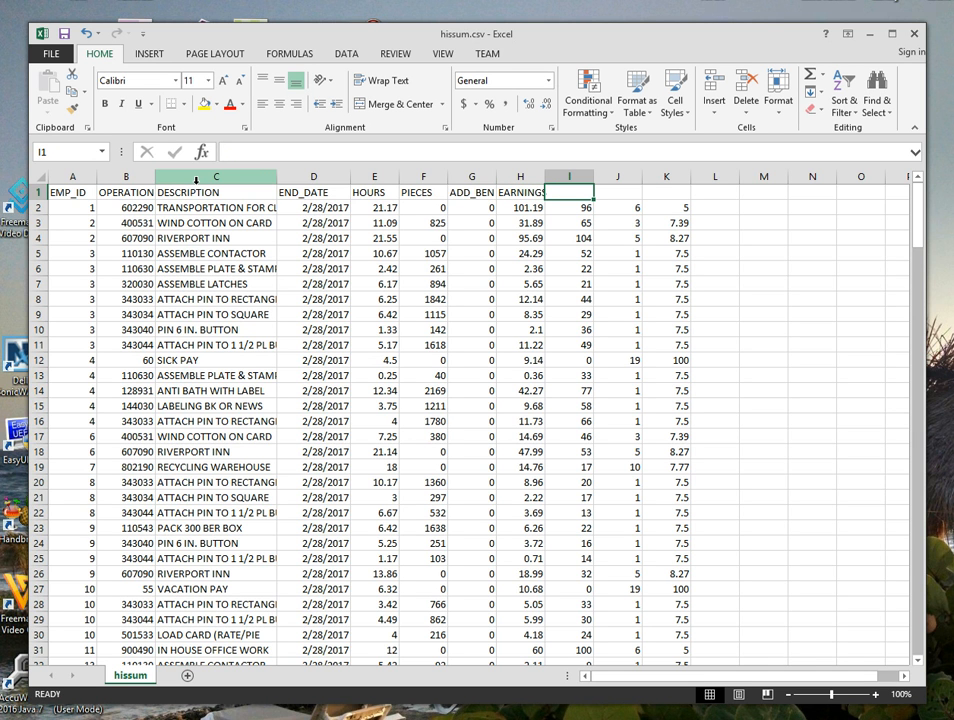
text(P)
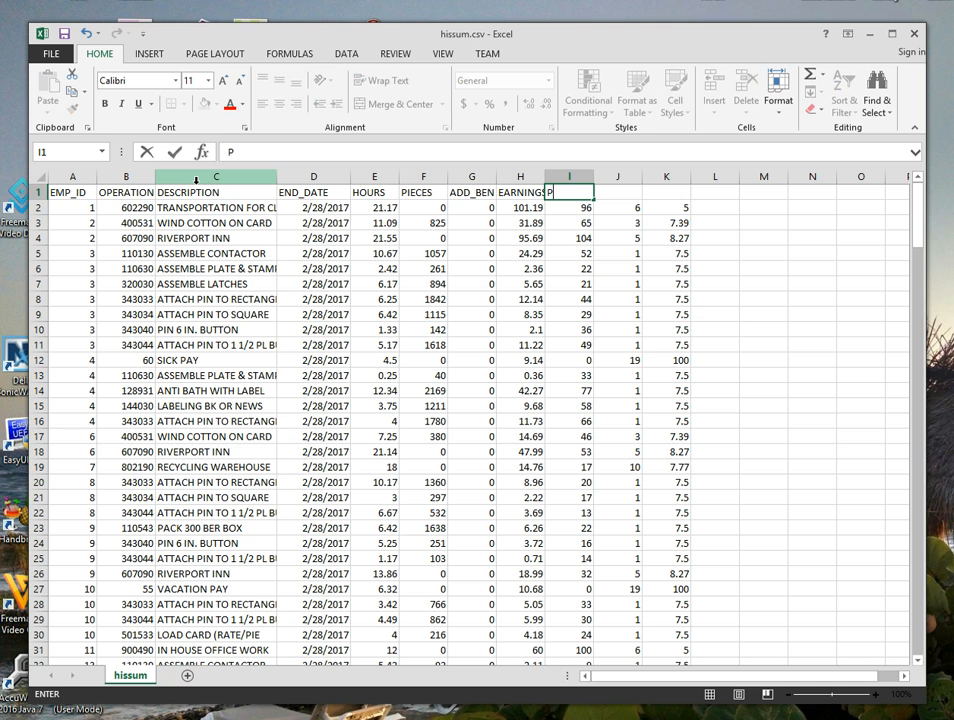
text(NORM)
key(Tab)
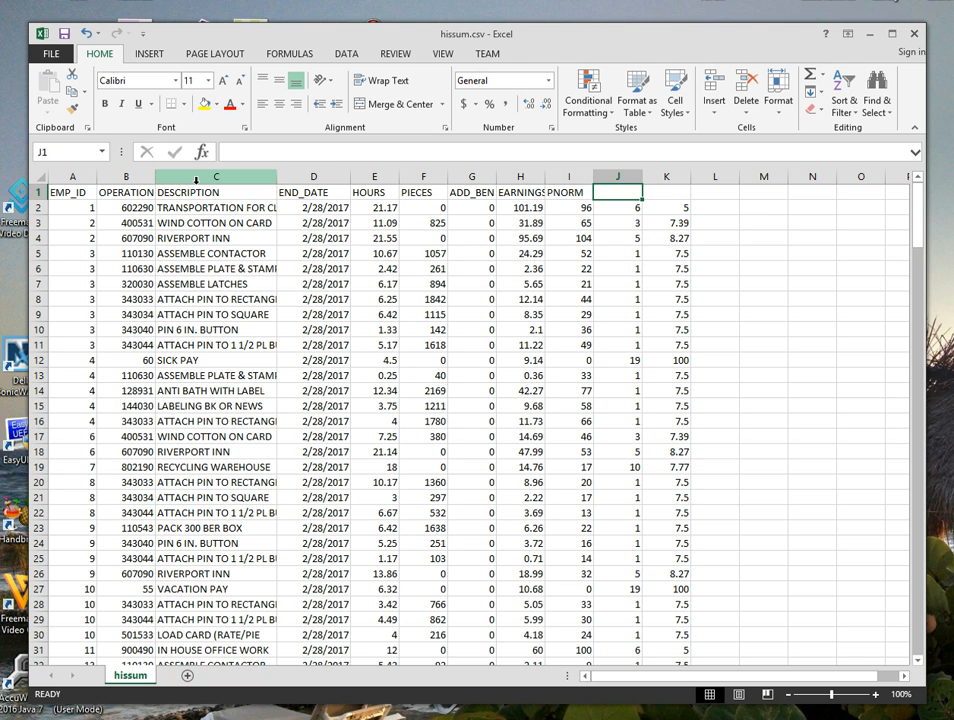
Enter the headers PWAGE_CAT, PREV_WAGE and BACKPAY in cells J1 to L1.
text(PRE)
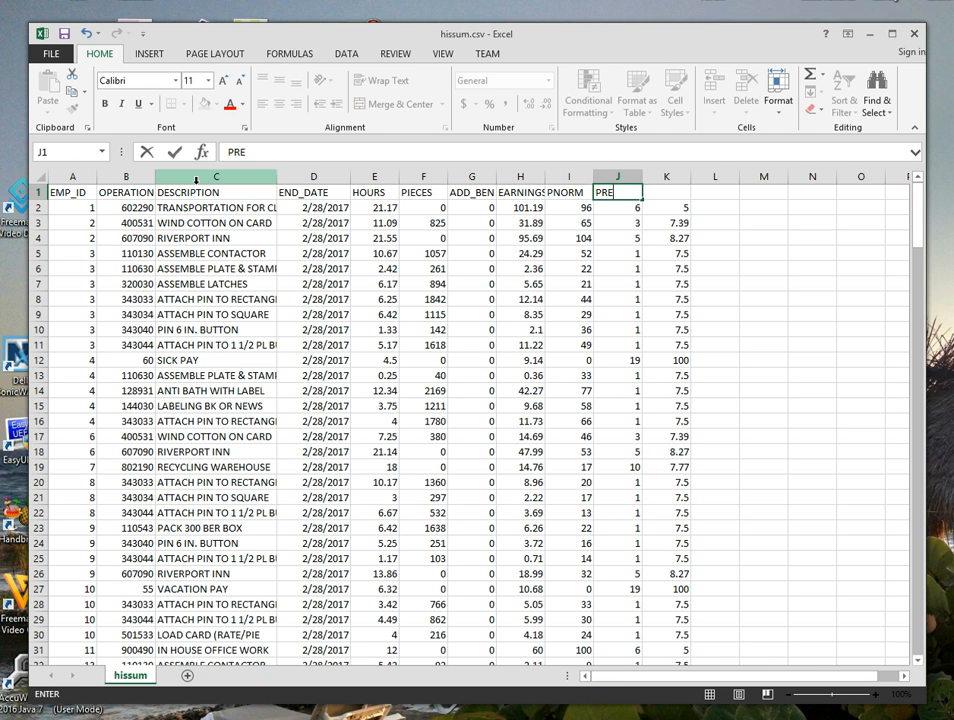
key(BackSpace)
key(BackSpace)
text(WAGE_CAT)
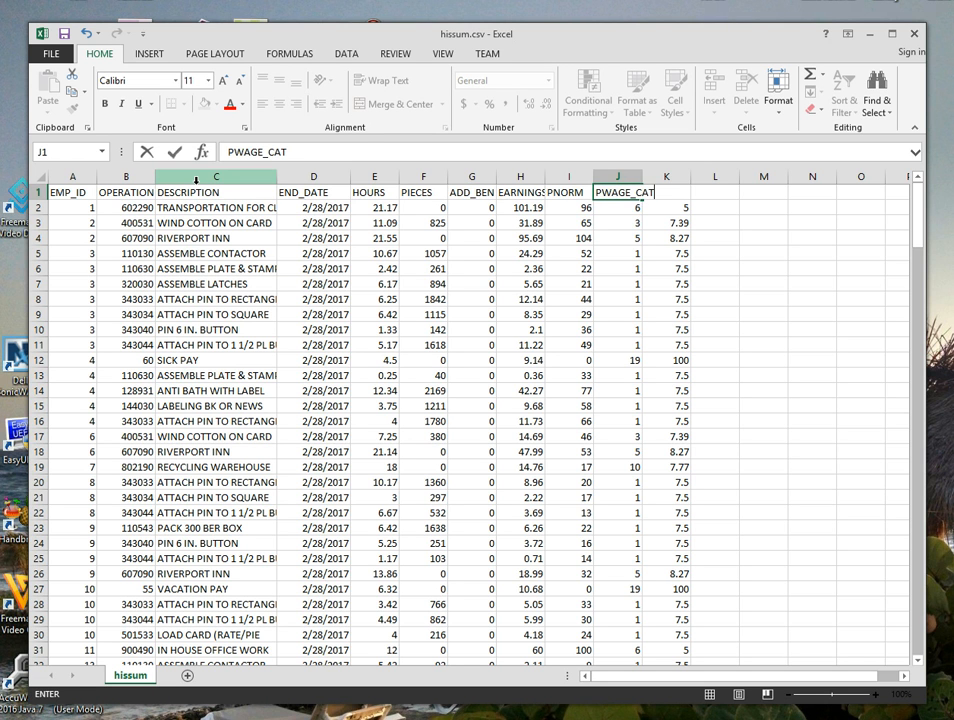
key(Tab)
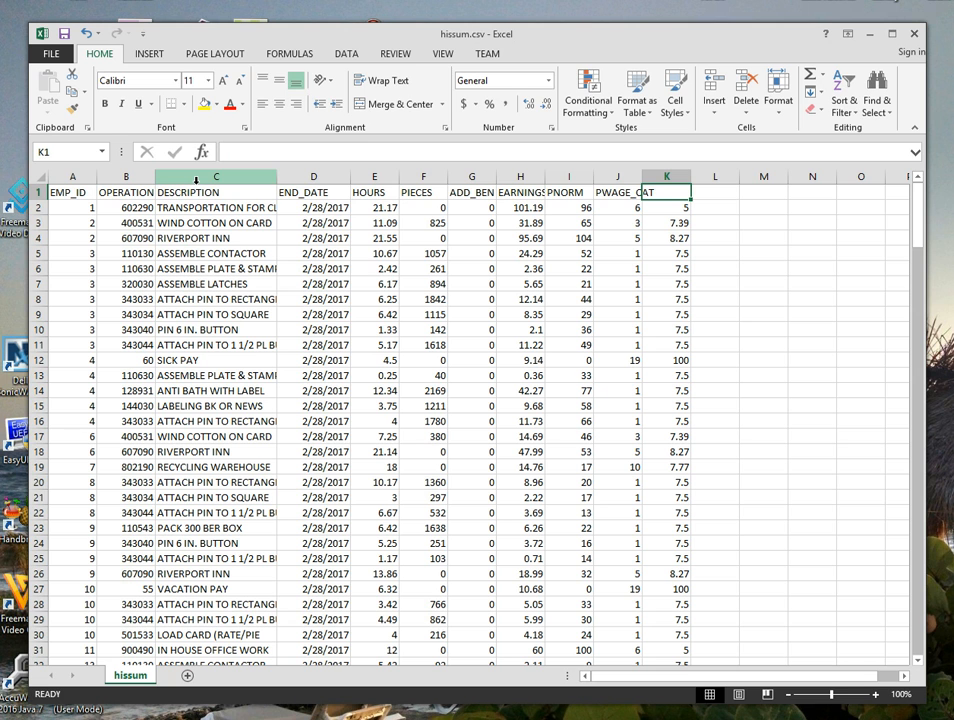
text(PREV)
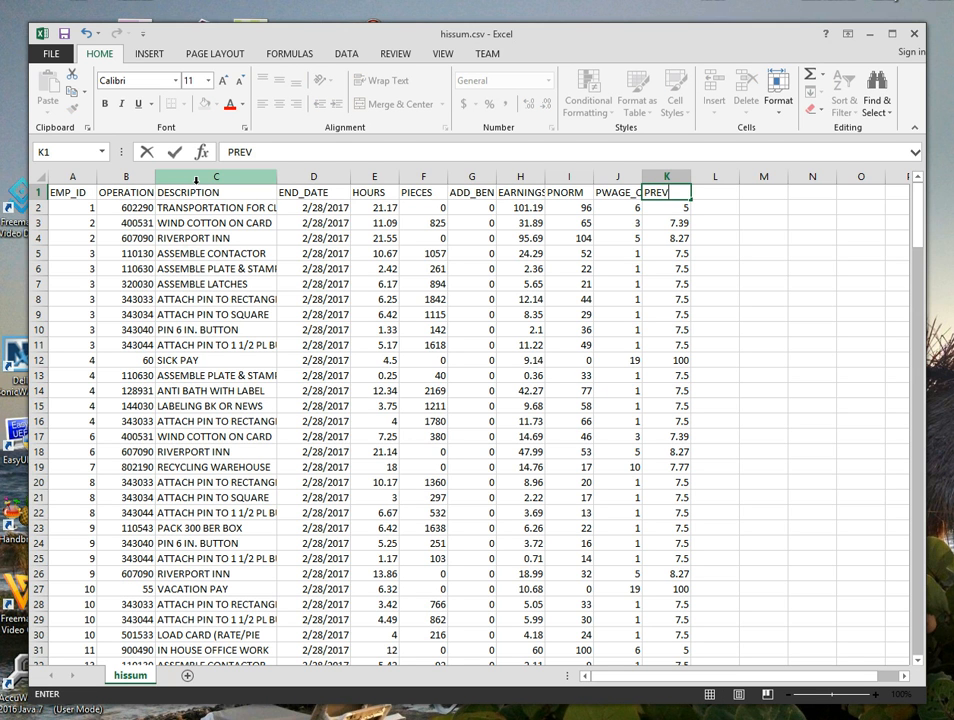
text(_WAGE)
key(Tab)
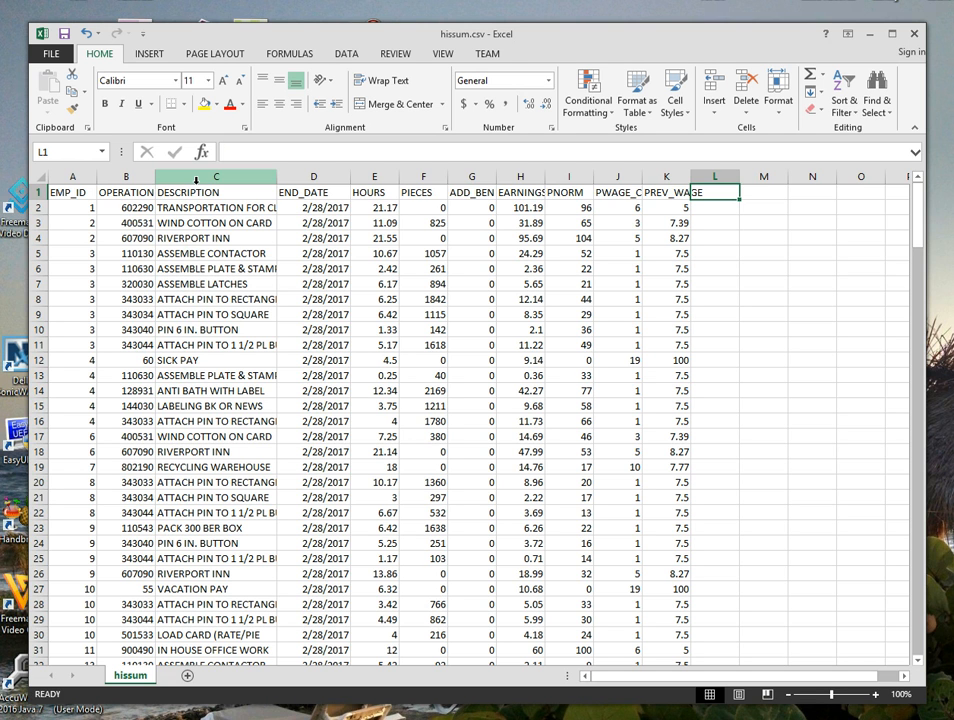
text(BACK)
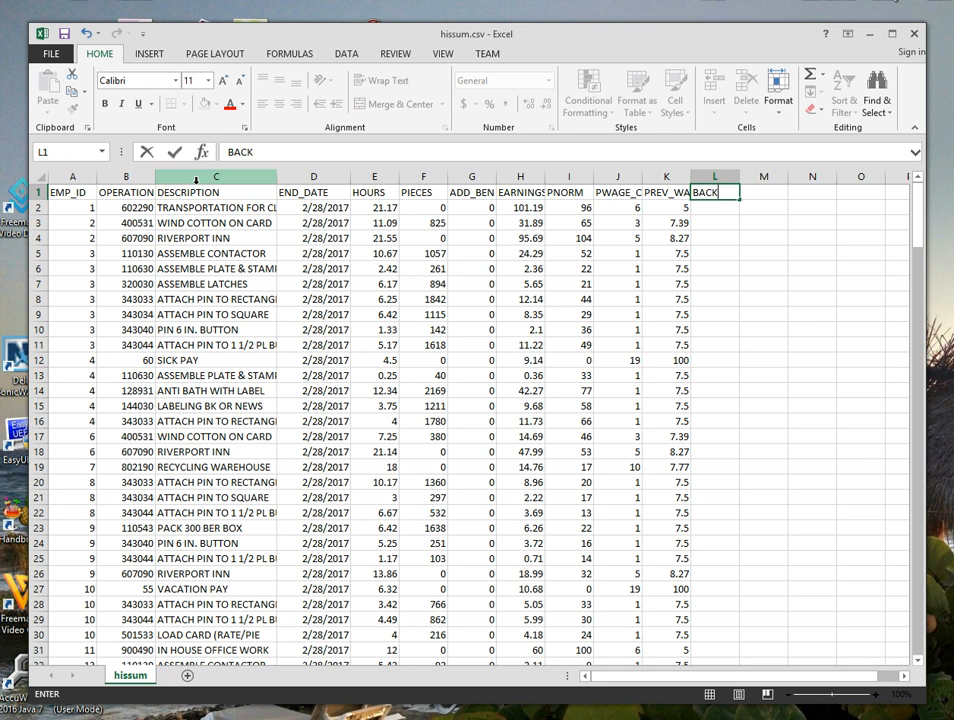
text(PAY)
key(Tab)
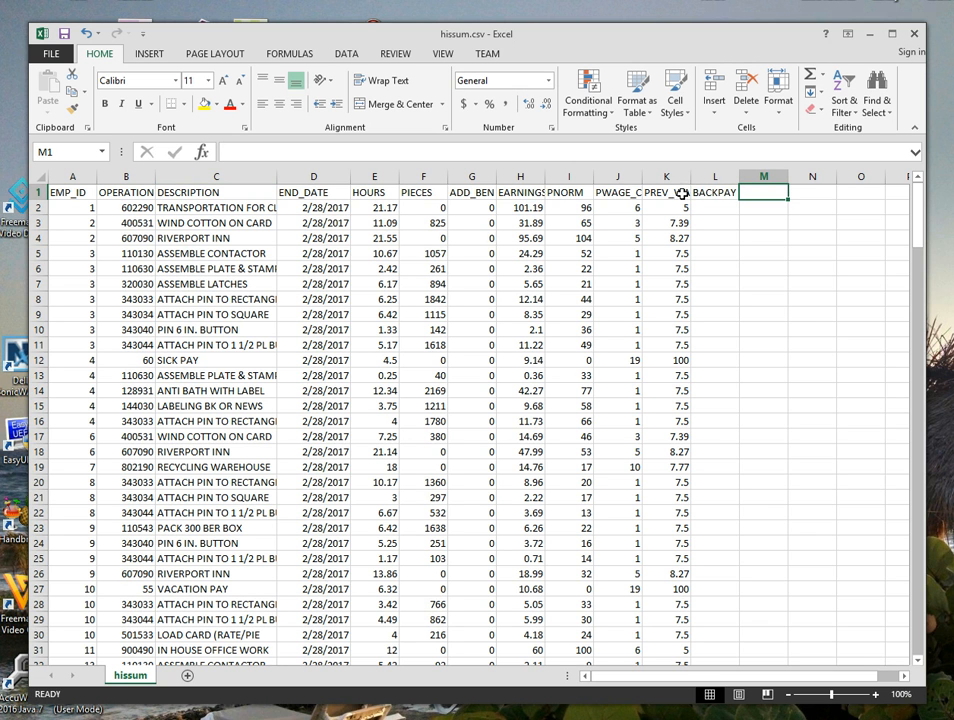
Widen the PREV_WAGE and PWAGE_CAT columns to fit their headers.
drag(690, 176, 702, 176)
drag(642, 177, 660, 176)
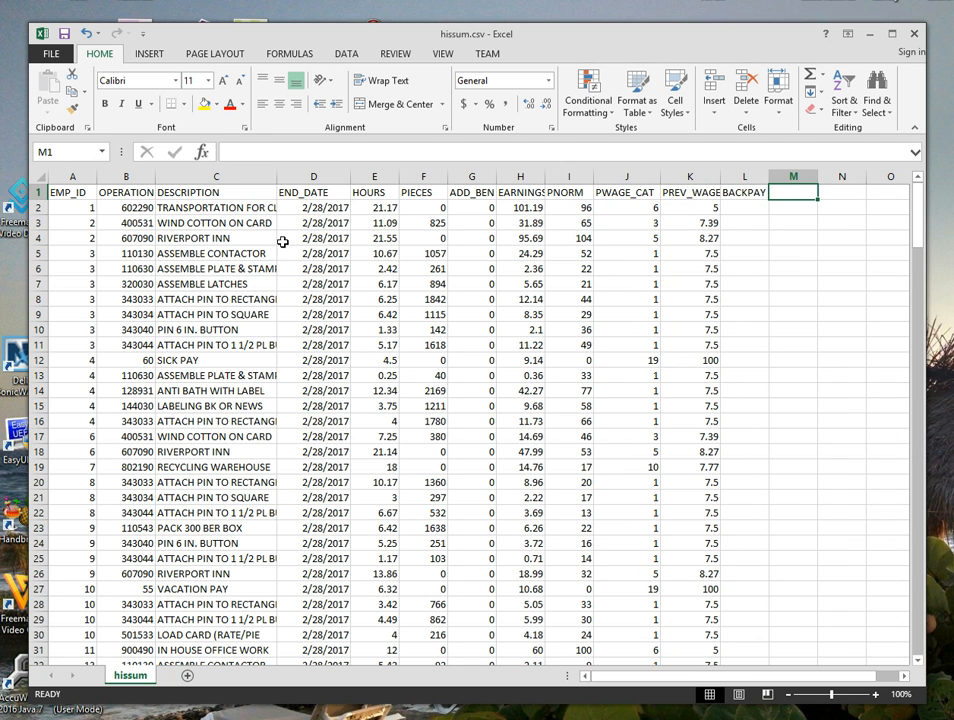
Format the EARNINGS, PREV_WAGE and BACKPAY columns as Number with 2 decimal places.
click(522, 177)
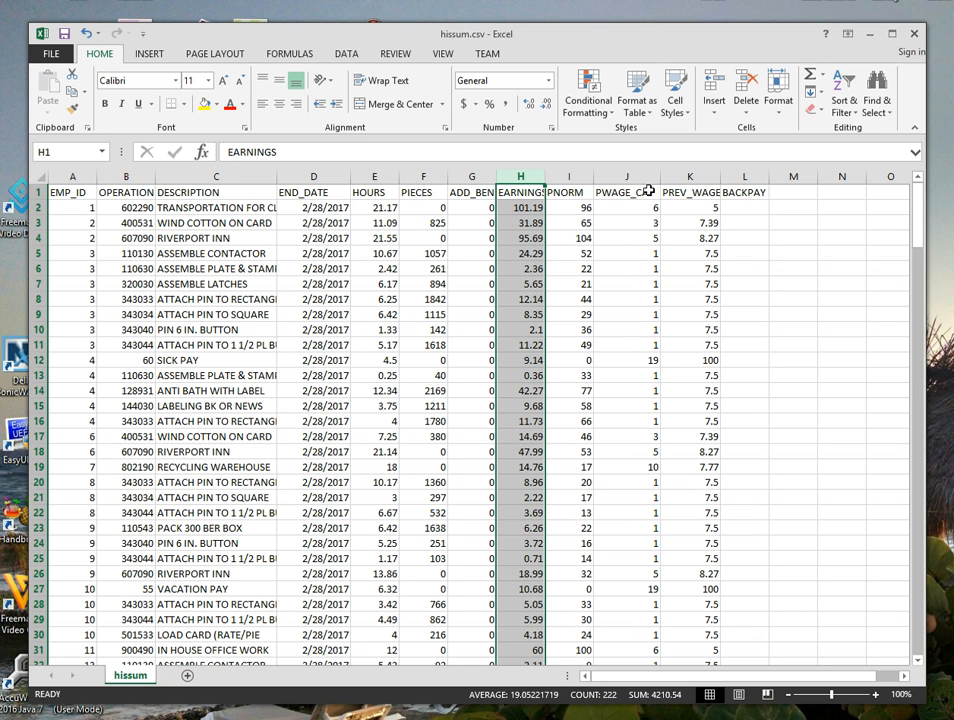
ctrl+click(690, 177)
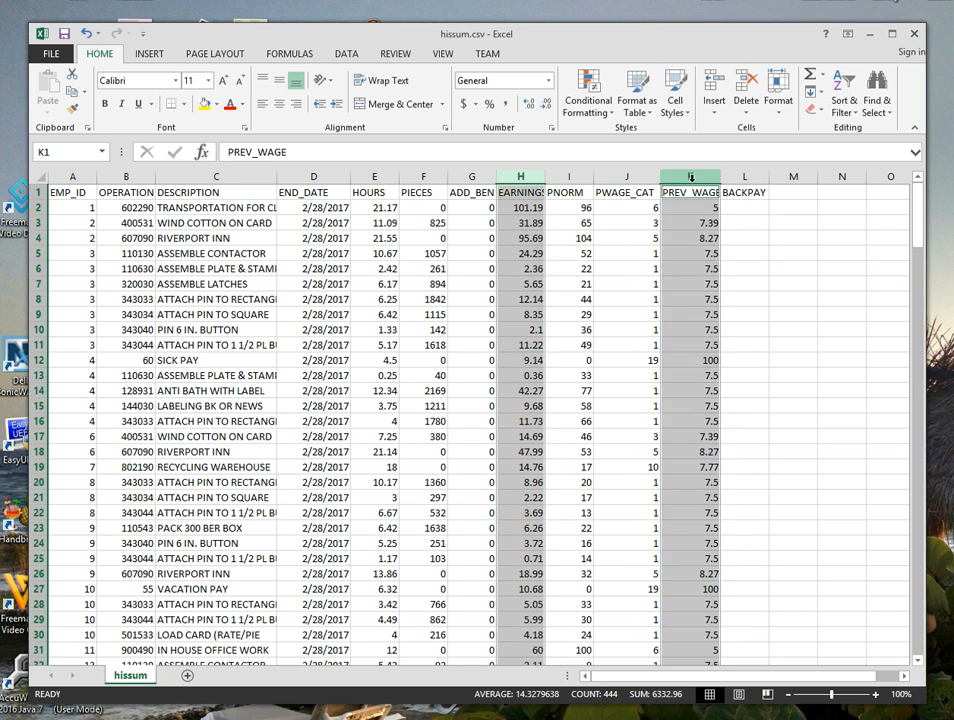
ctrl+click(743, 177)
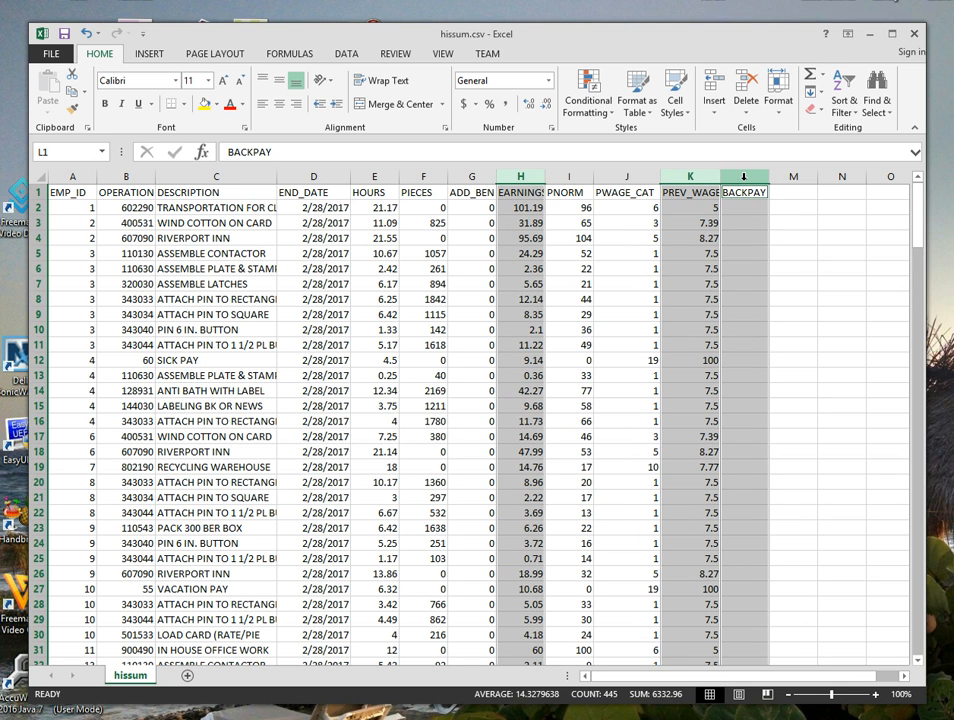
right_click(704, 211)
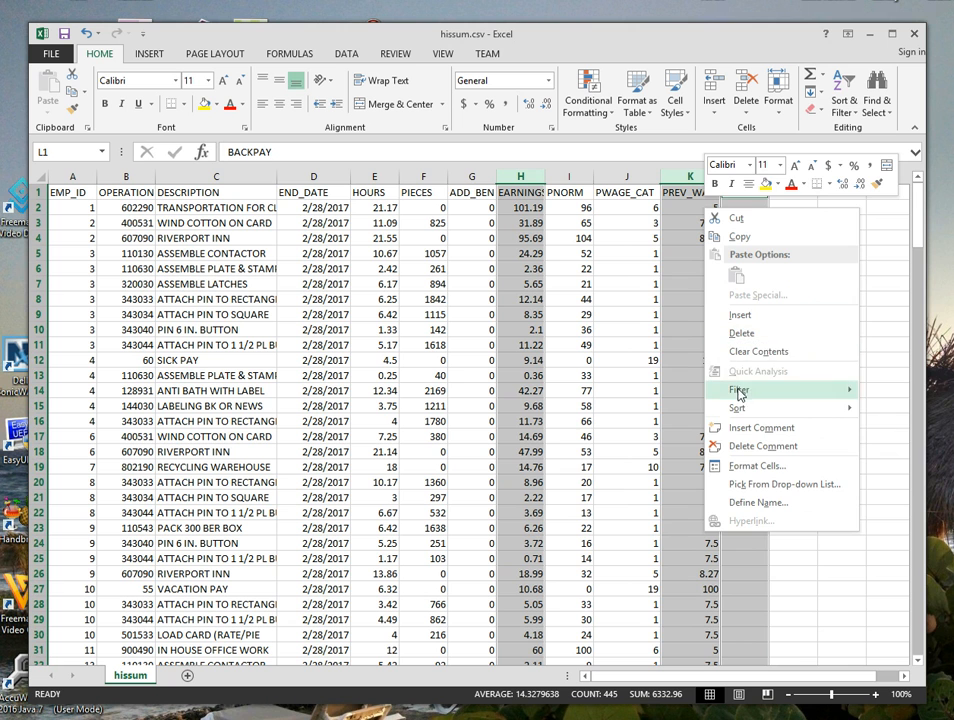
click(737, 466)
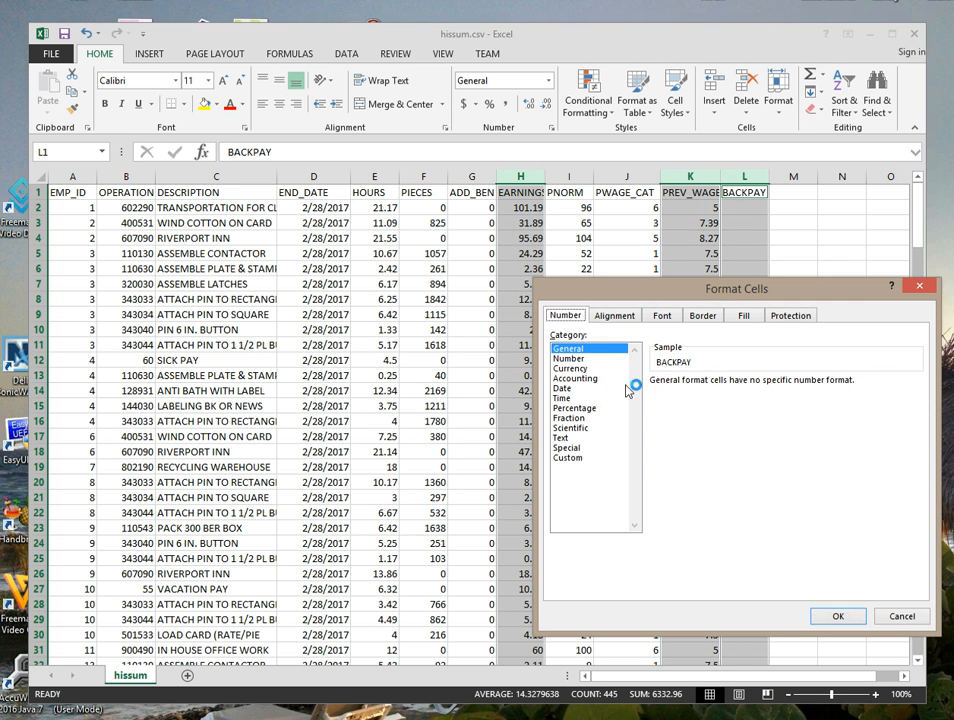
click(574, 360)
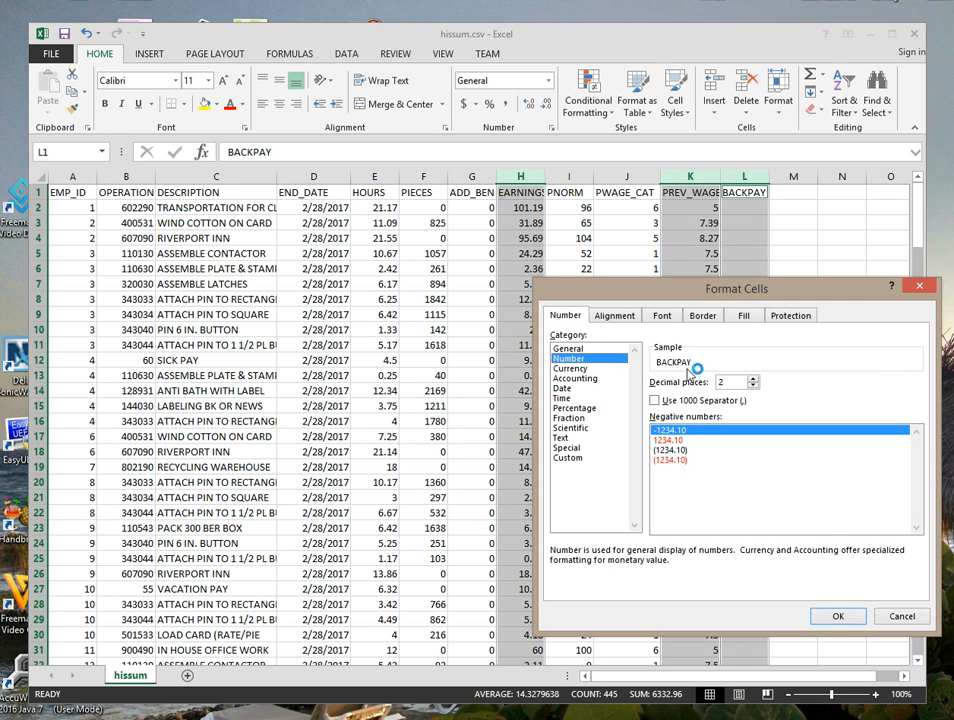
click(840, 611)
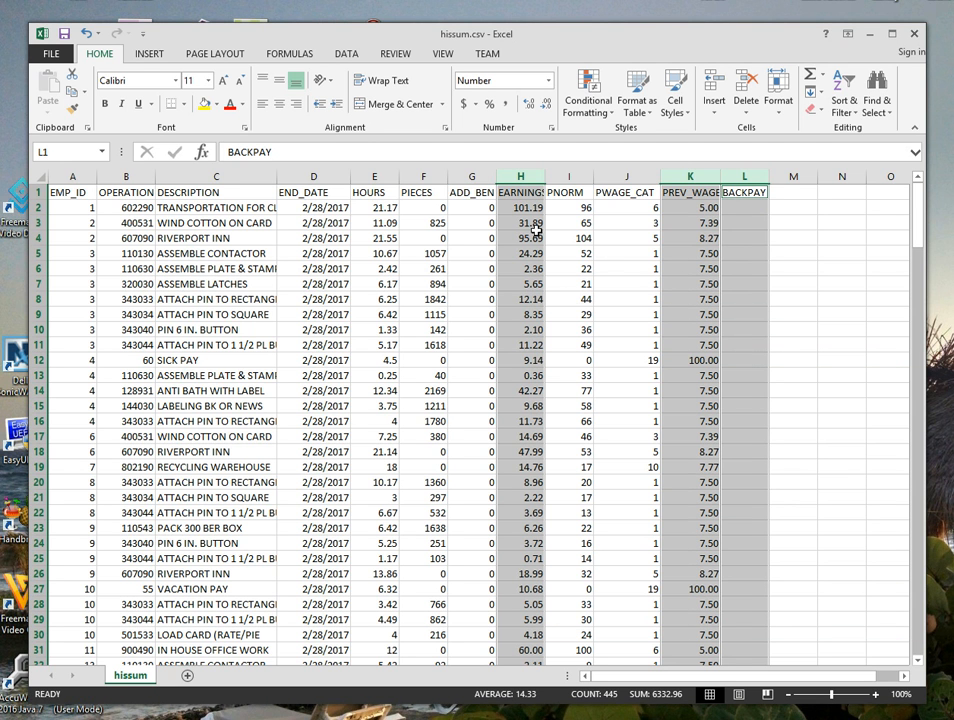
click(342, 234)
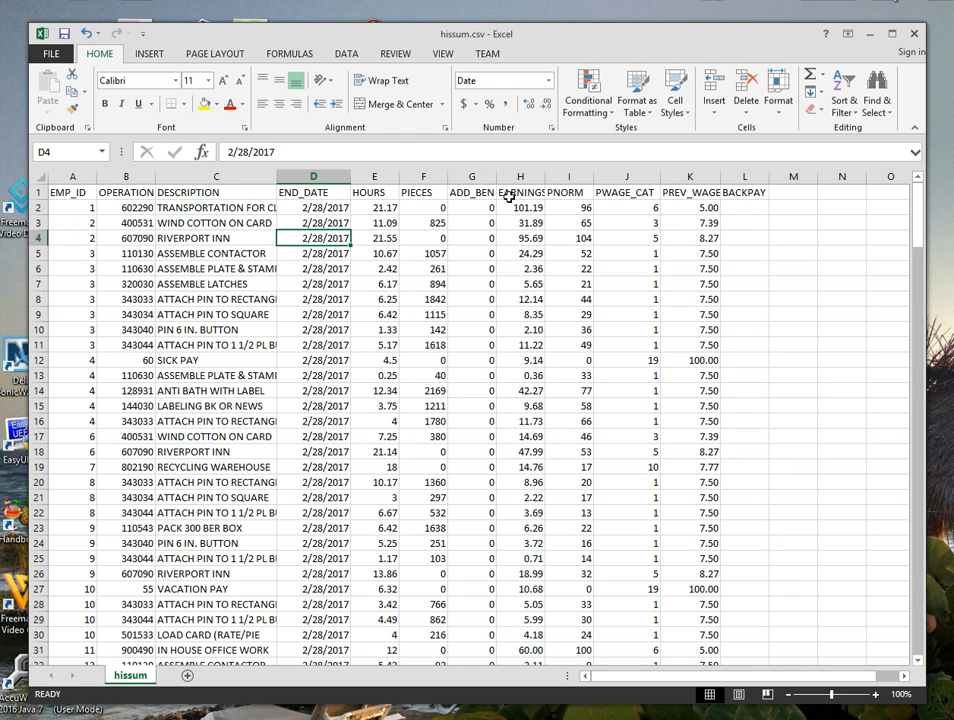
Add filters to all column headers in row 1.
click(35, 191)
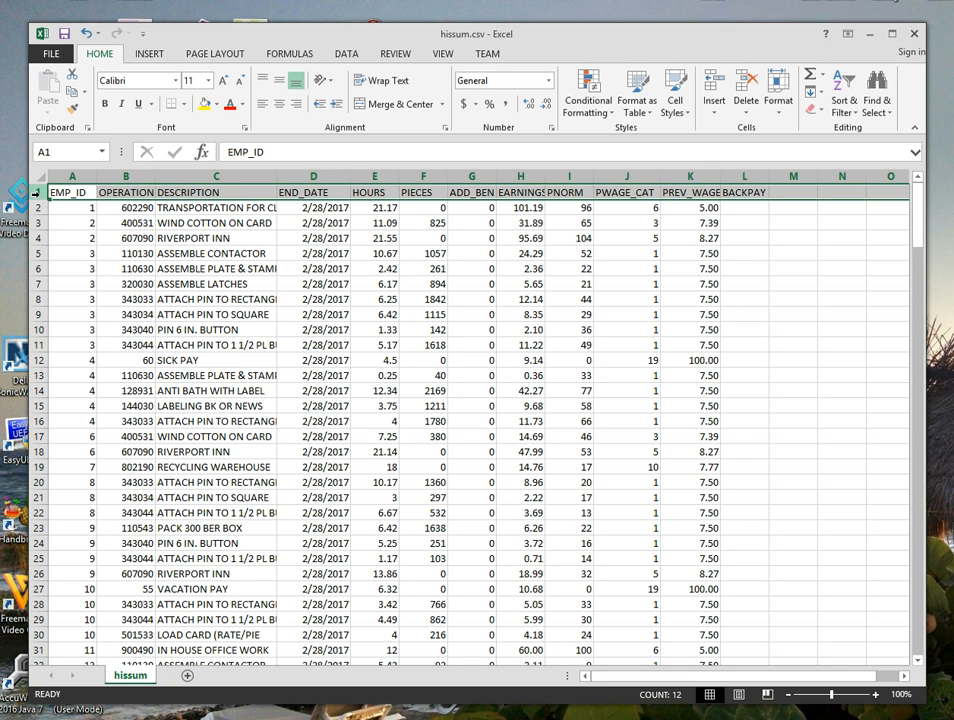
click(848, 103)
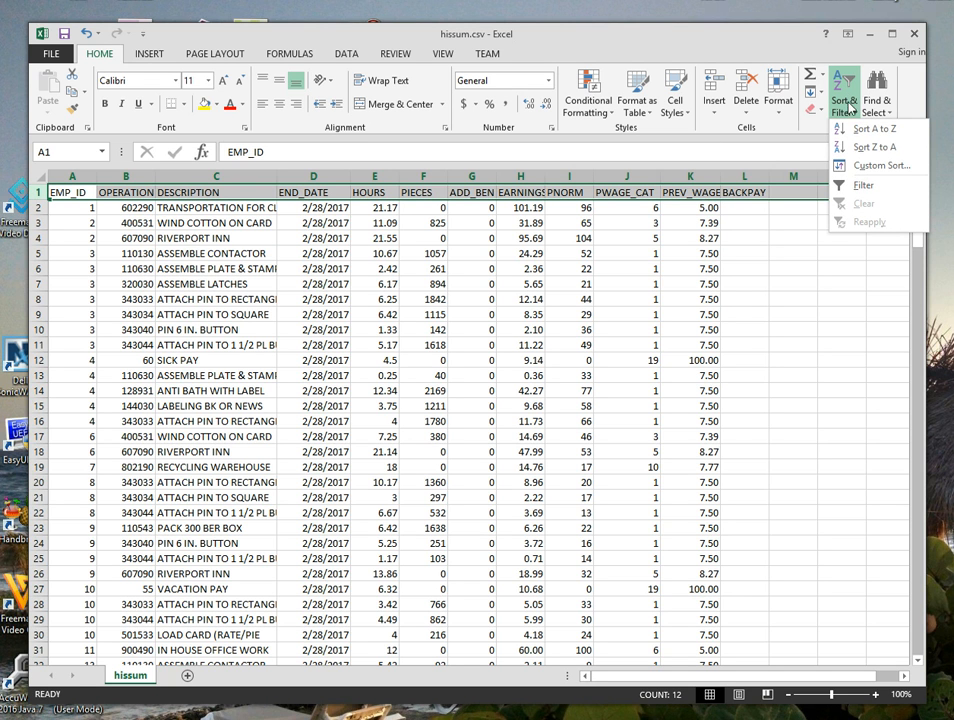
click(862, 186)
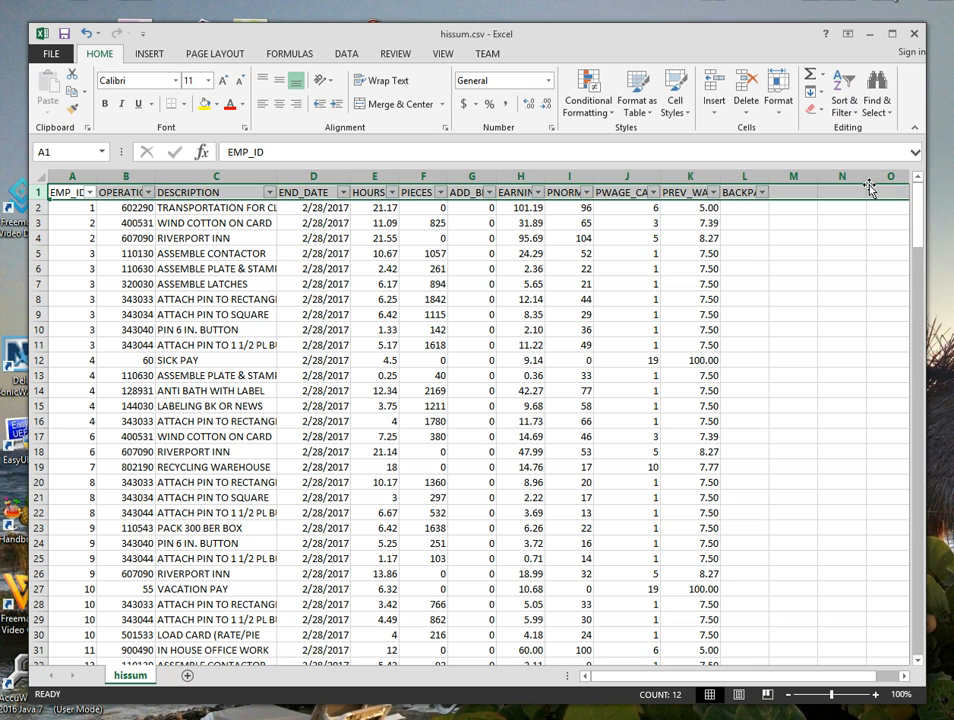
click(418, 252)
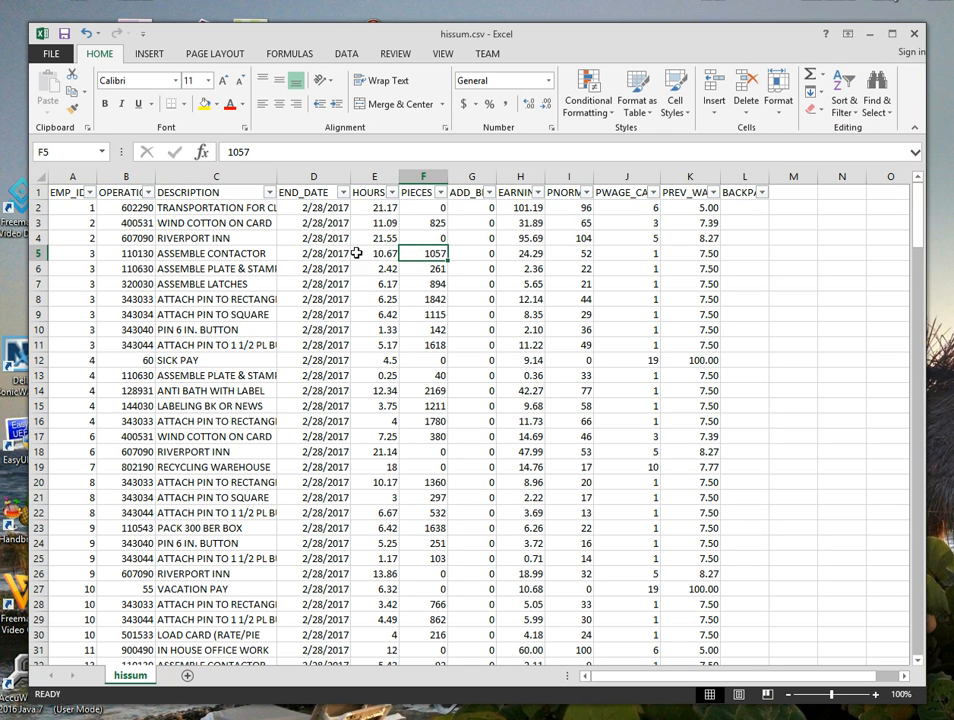
click(305, 224)
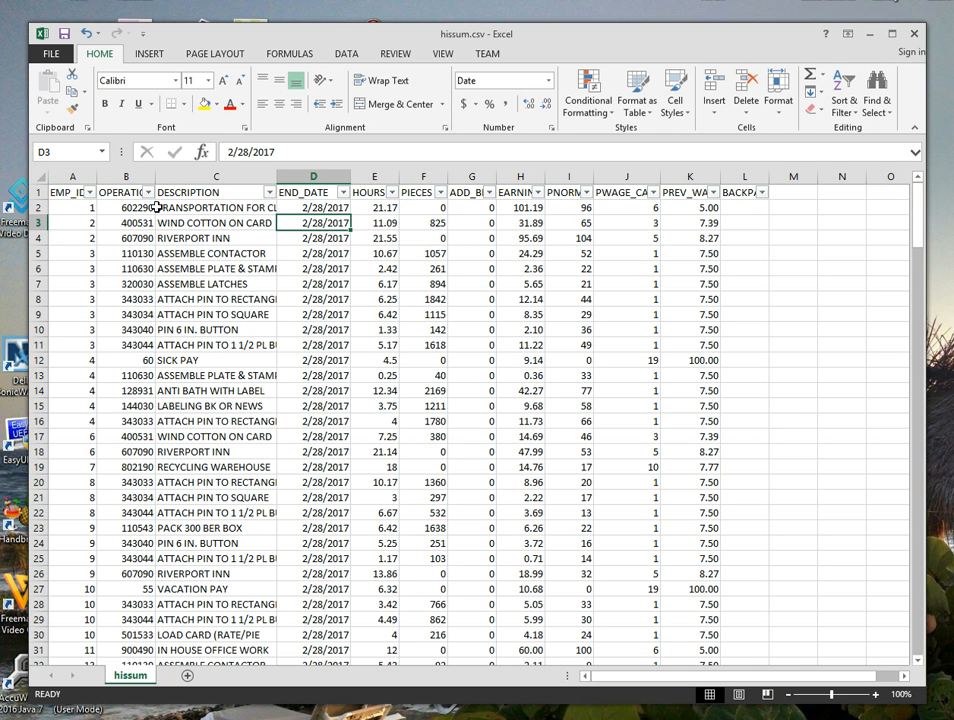
Try out the EMP_ID filter on employee 1, restore all employees, and view the DESCRIPTION filter choices.
click(90, 193)
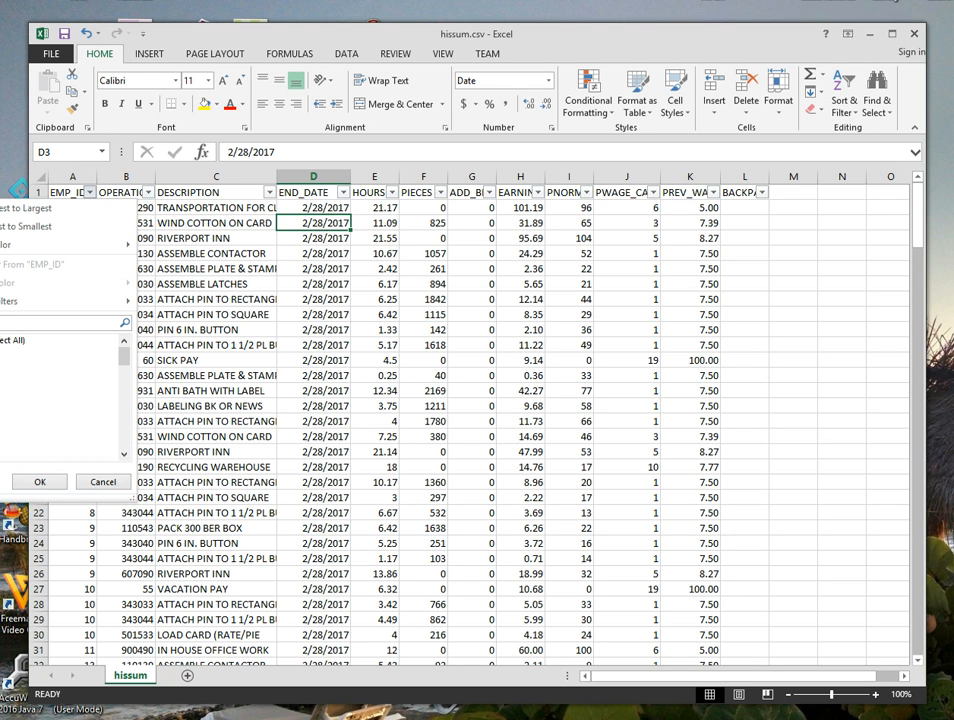
click(40, 481)
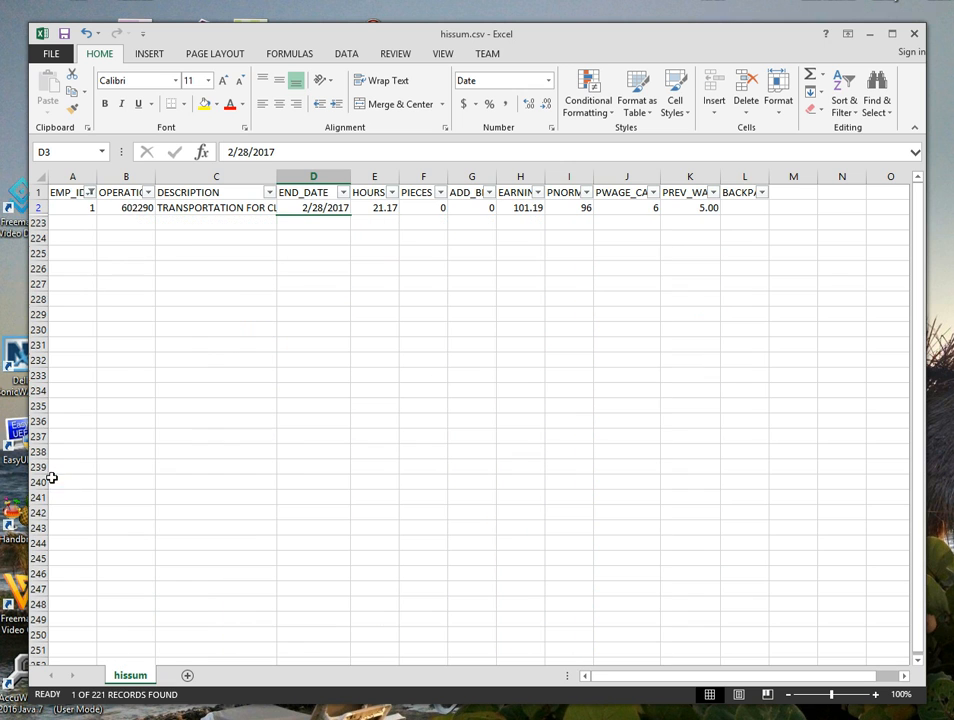
click(90, 193)
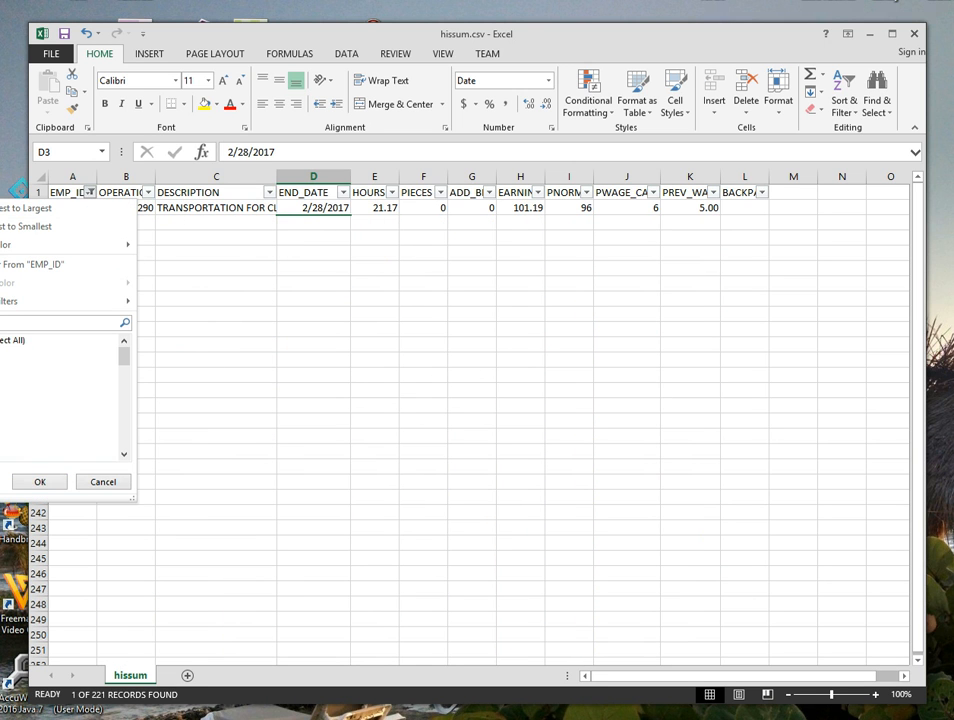
click(42, 481)
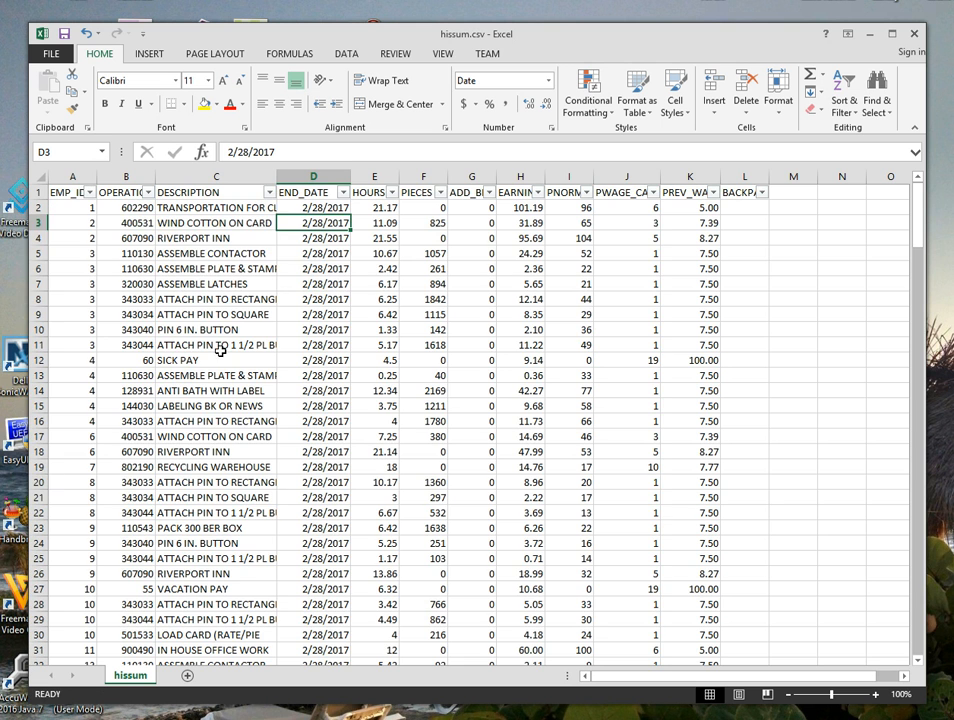
click(269, 193)
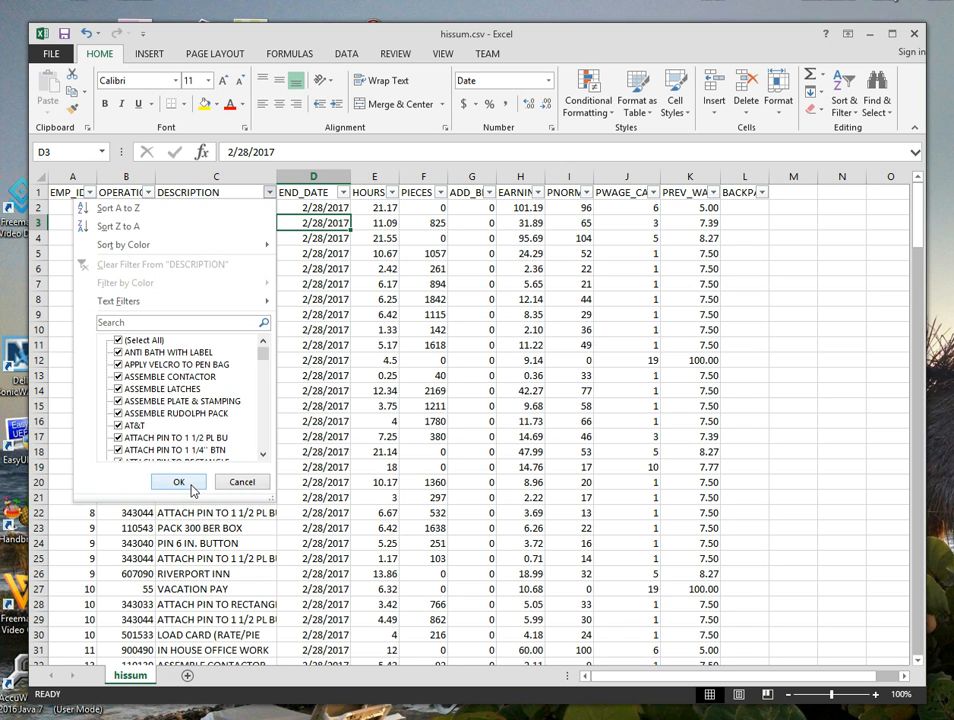
click(178, 482)
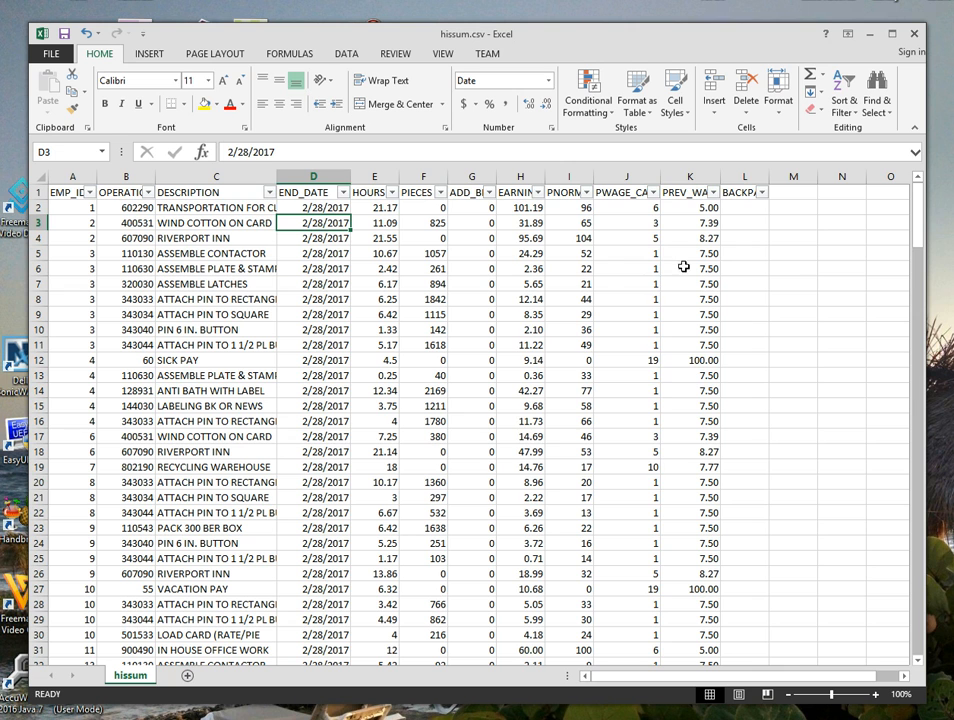
Filter the PWAGE_CAT column to show only category 1.
click(653, 192)
click(502, 340)
click(503, 354)
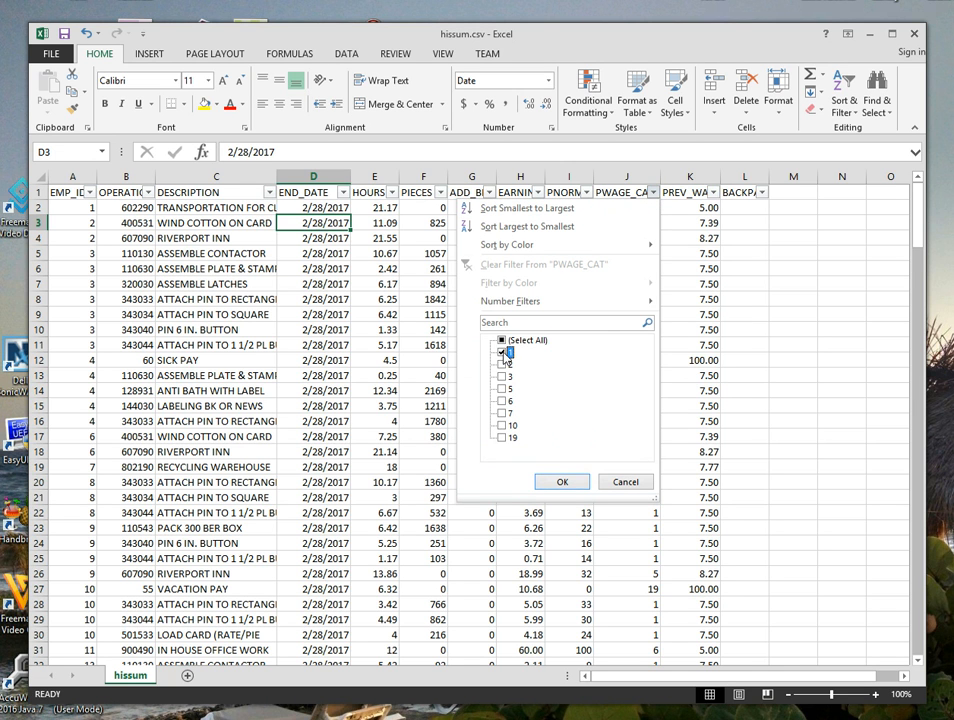
click(562, 481)
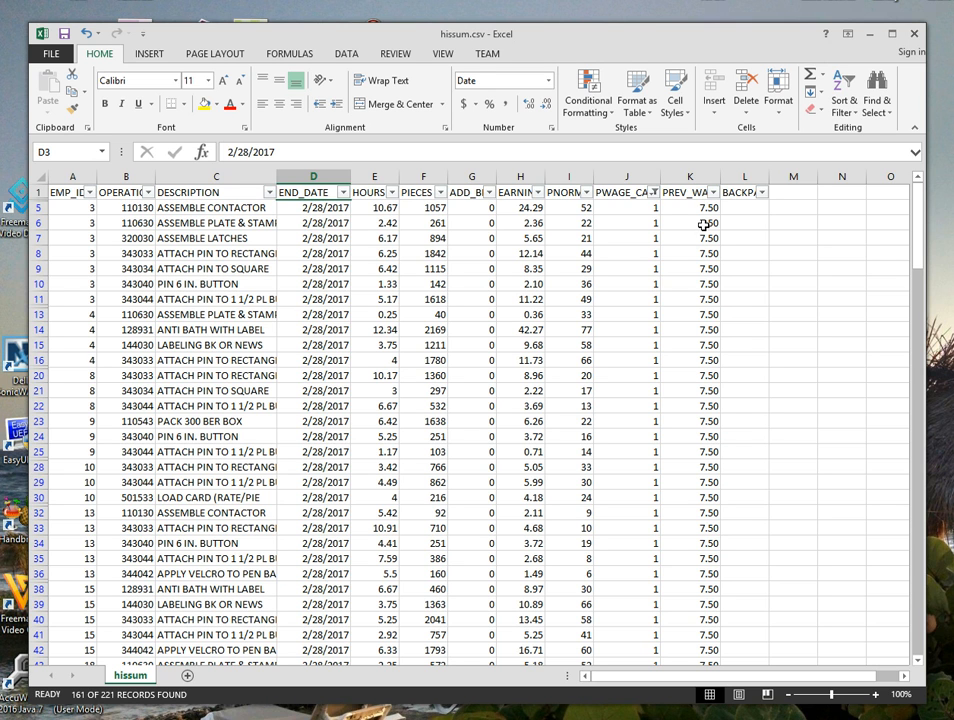
Enter the back pay formula =H5*.08 in cell L5.
click(739, 208)
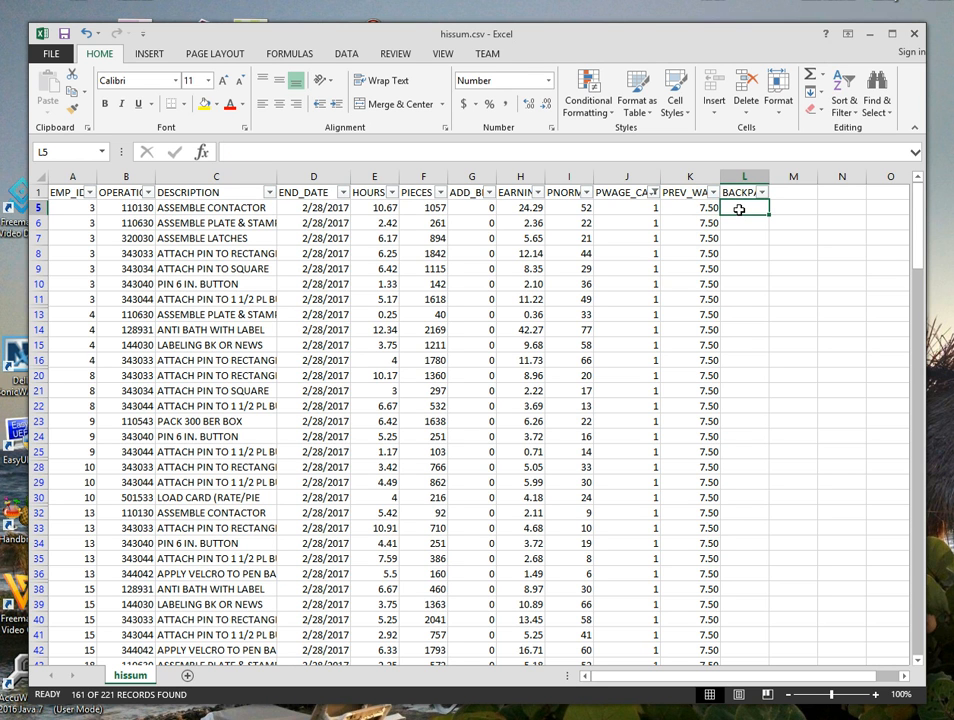
text(=)
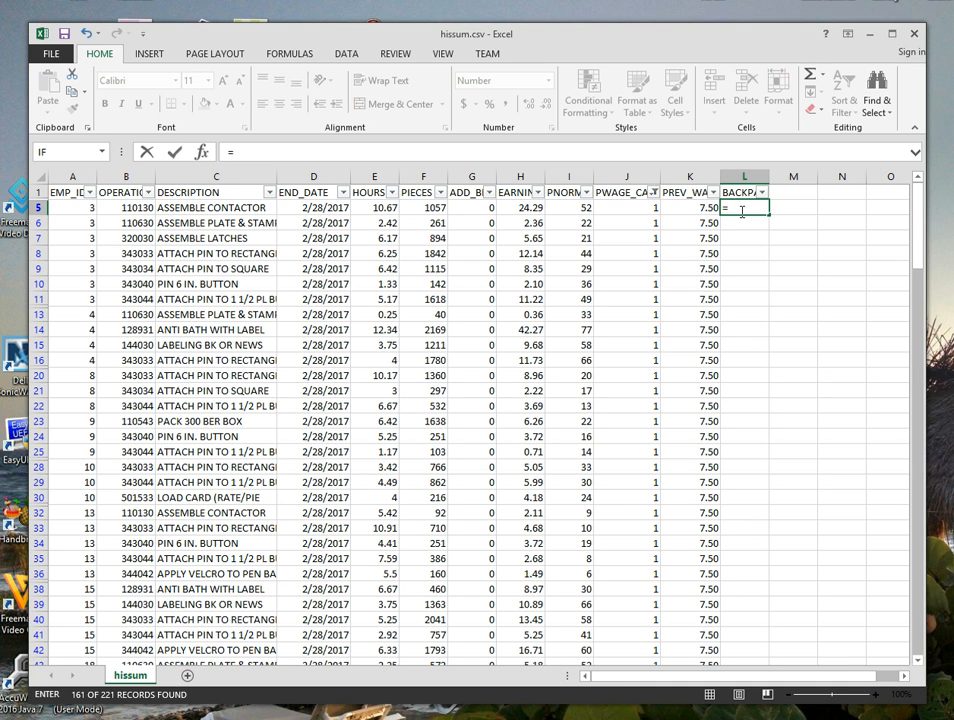
text(H)
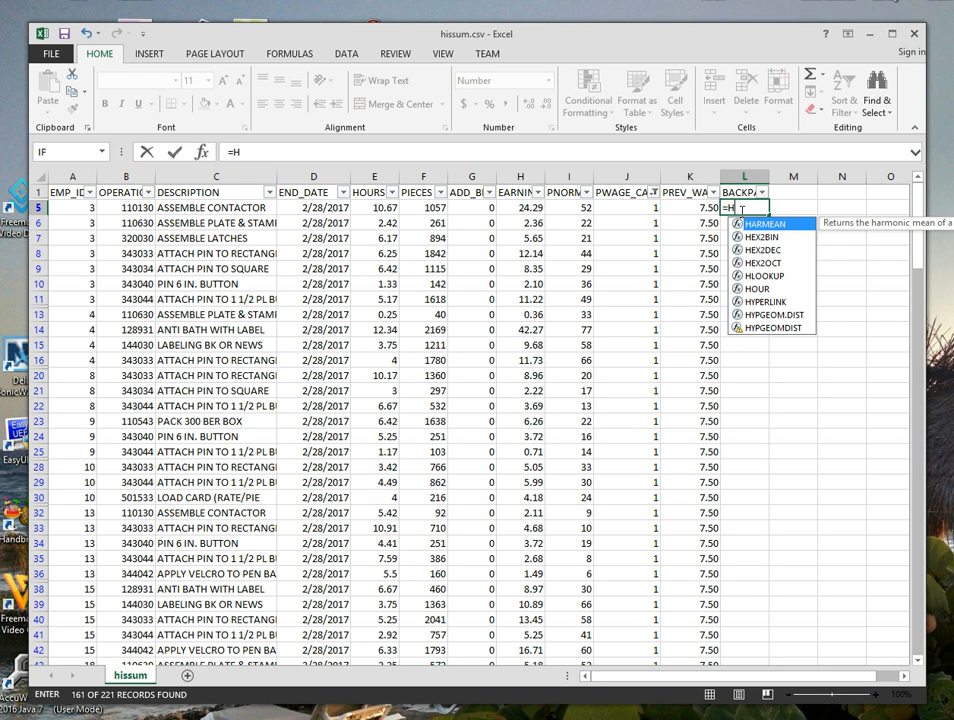
text(5*.08)
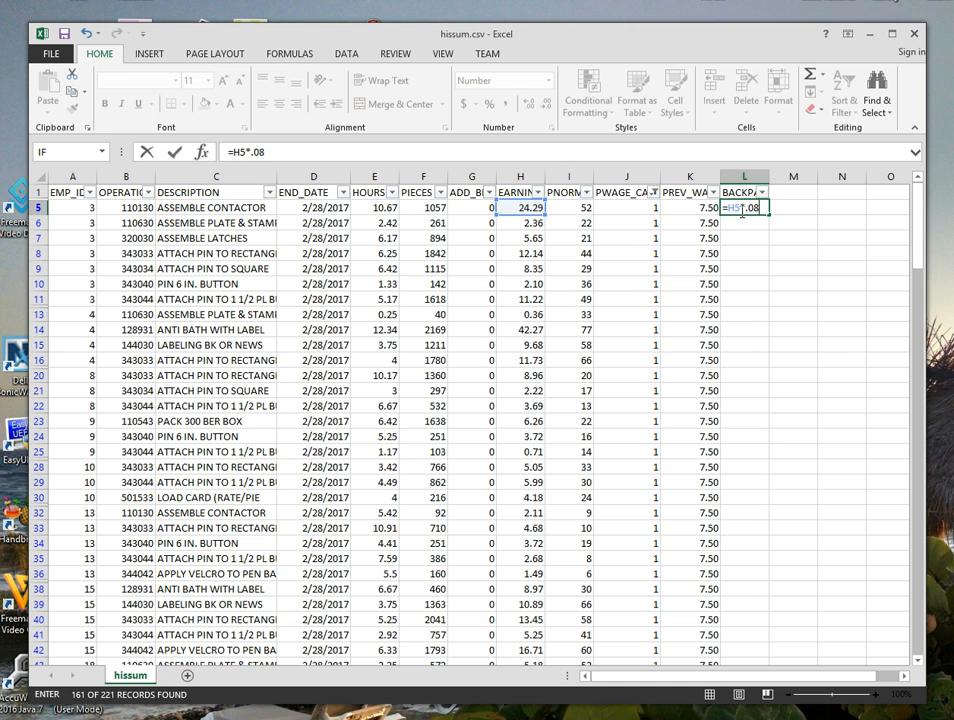
key(Return)
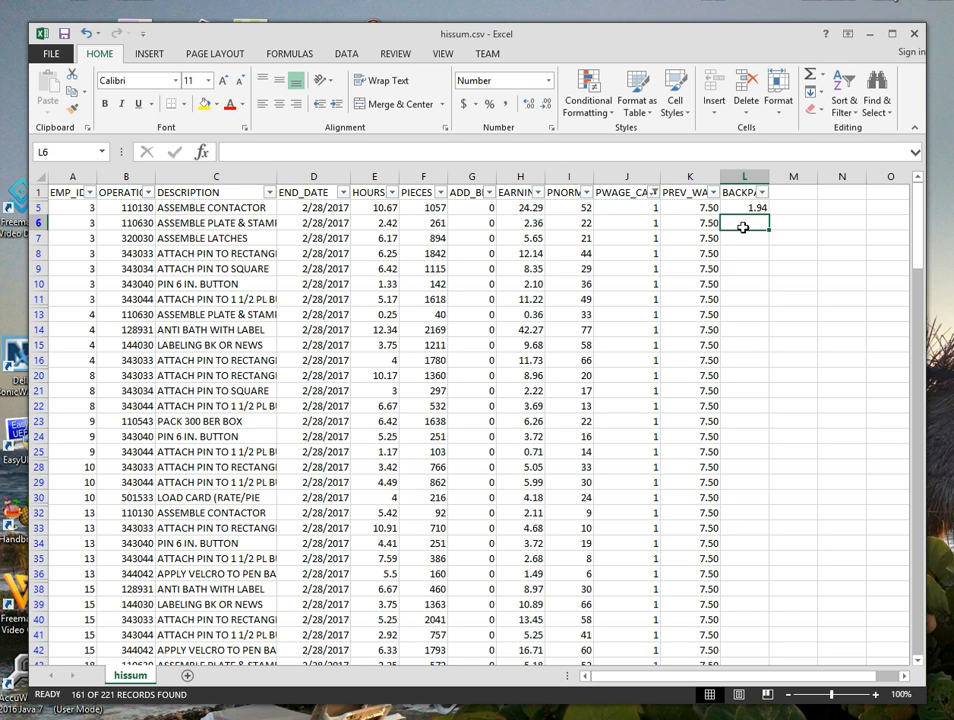
drag(917, 231, 925, 625)
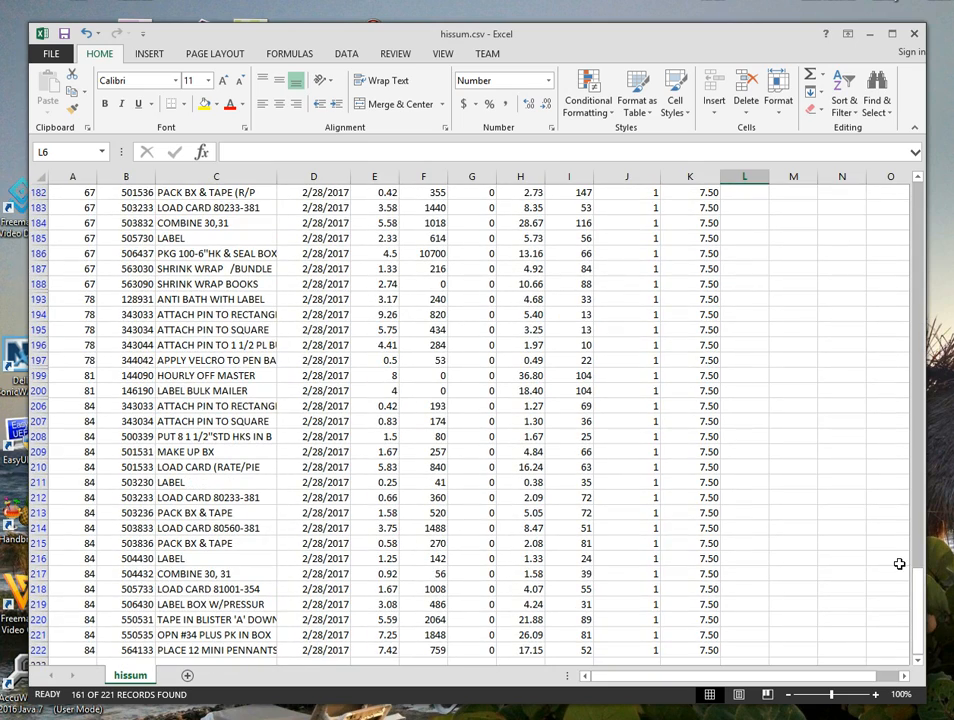
shift+click(742, 652)
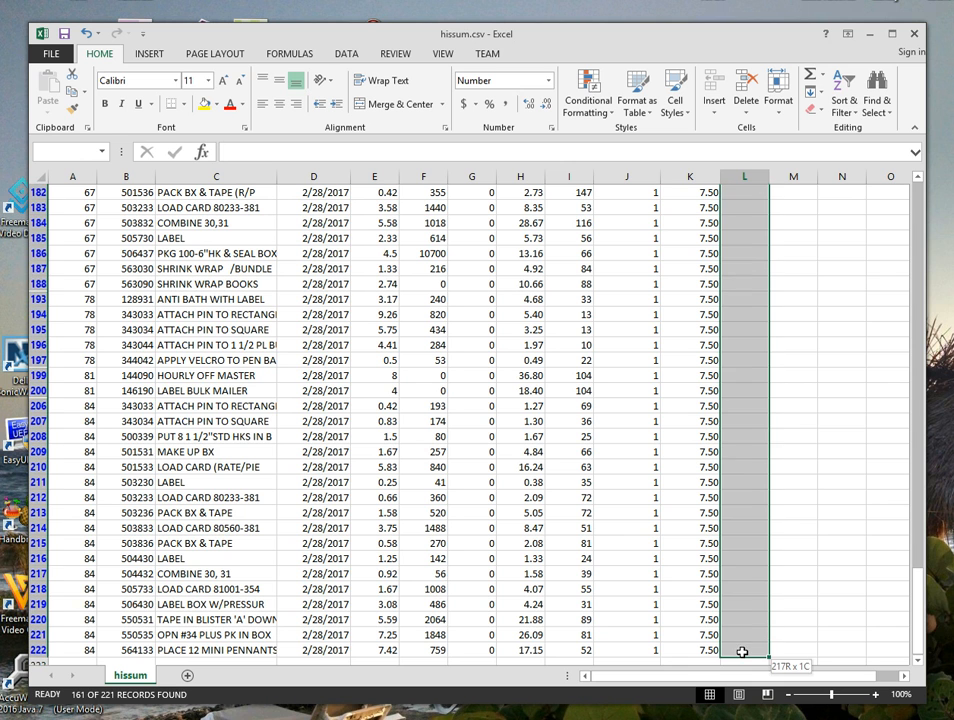
right_click(752, 309)
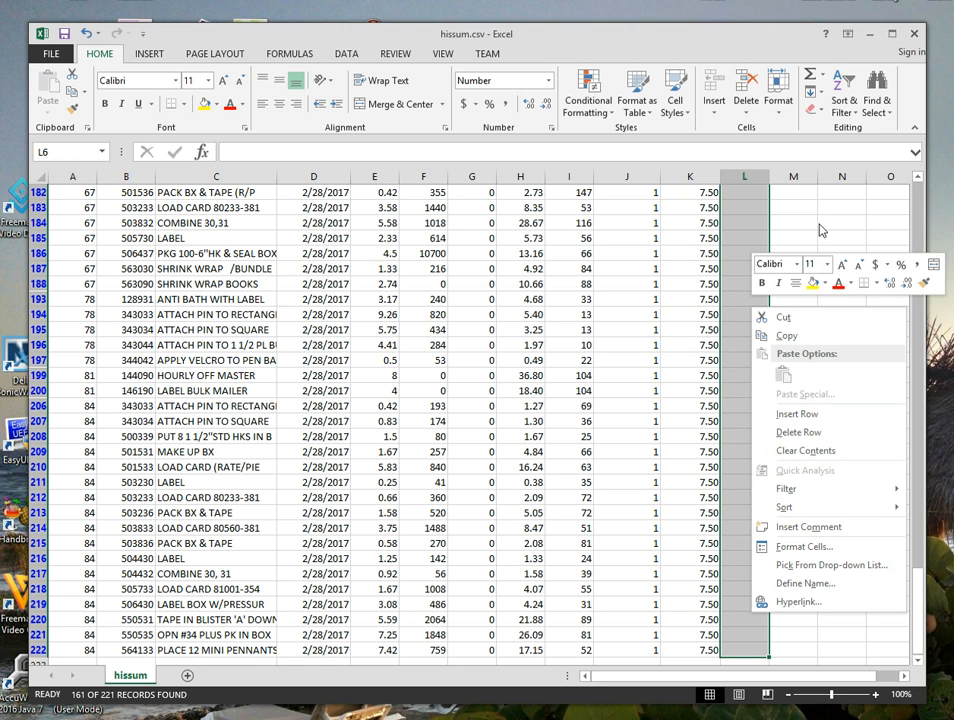
key(Escape)
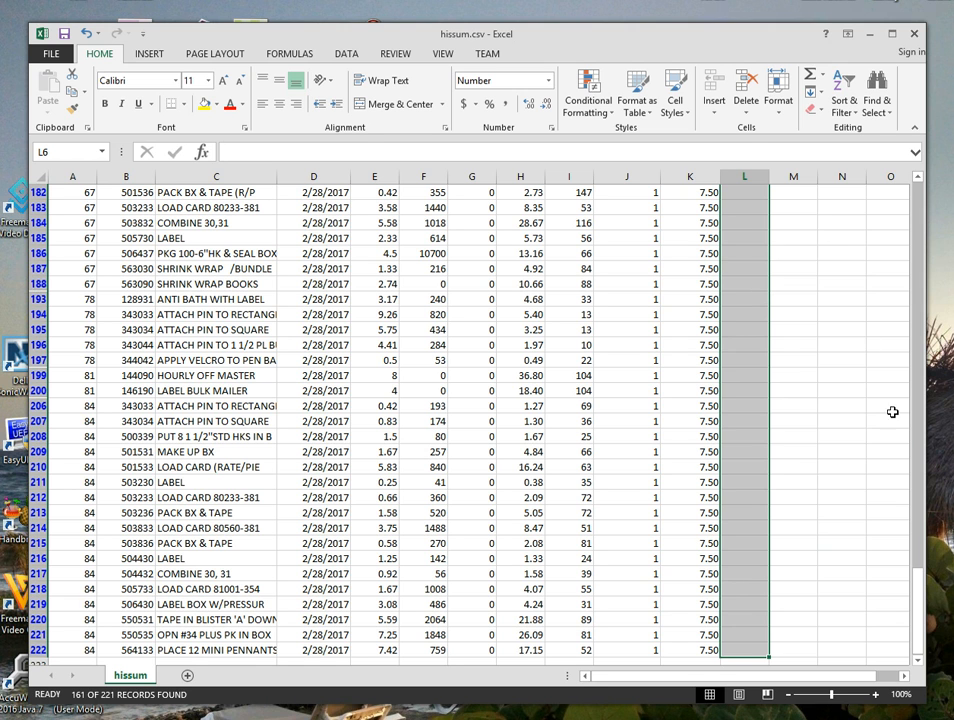
drag(917, 610, 946, 188)
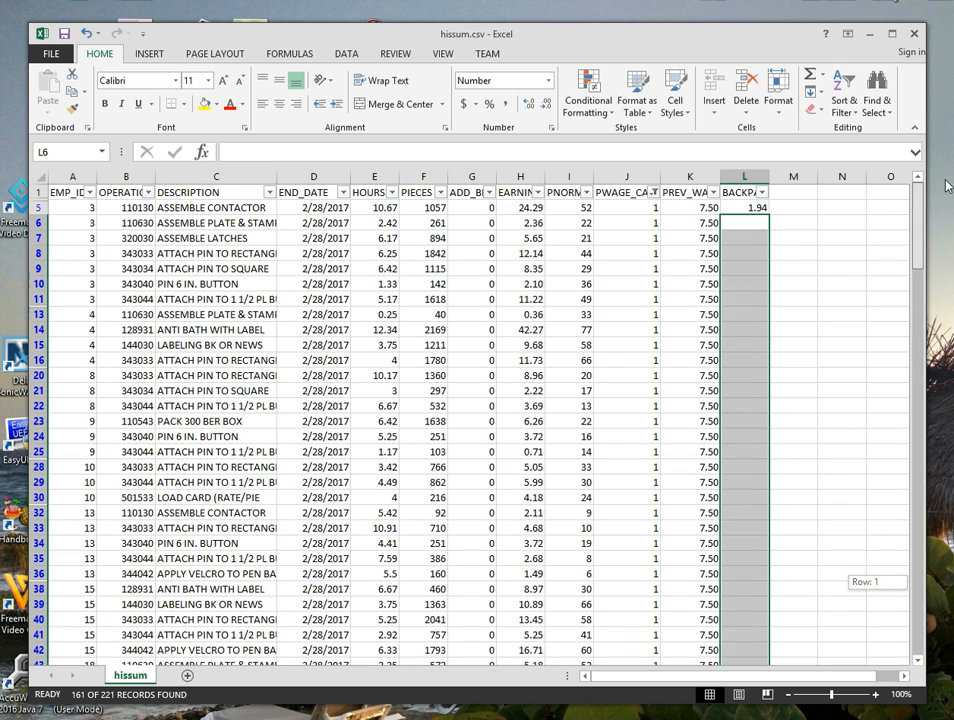
Copy the back pay formula from L5 and paste it as formulas into the filtered rows of column L from L6 to L222.
click(756, 207)
right_click(760, 210)
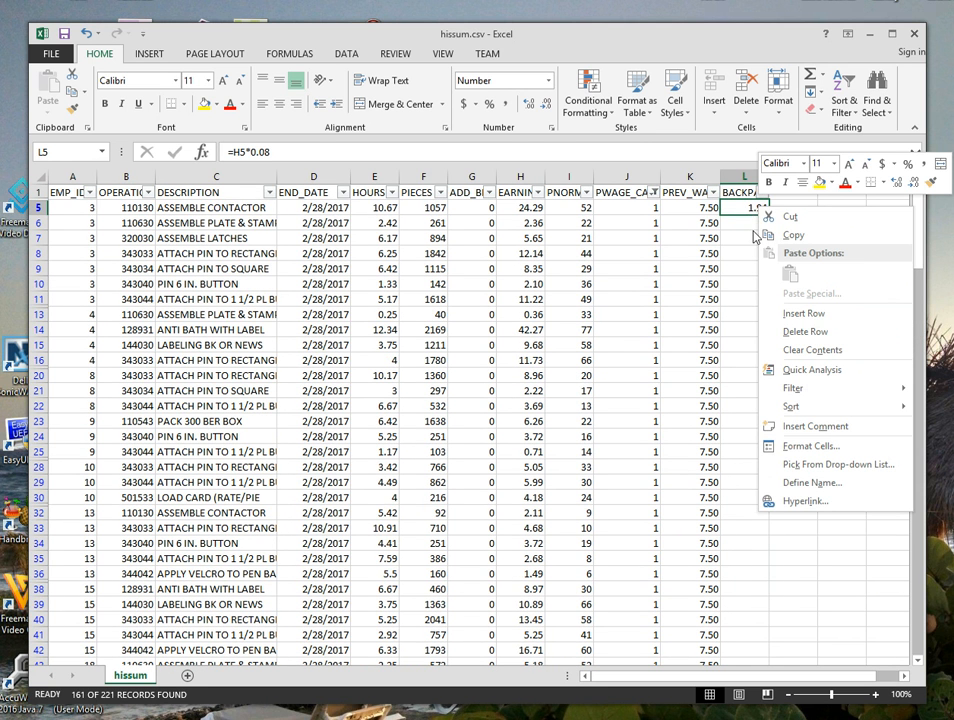
click(792, 235)
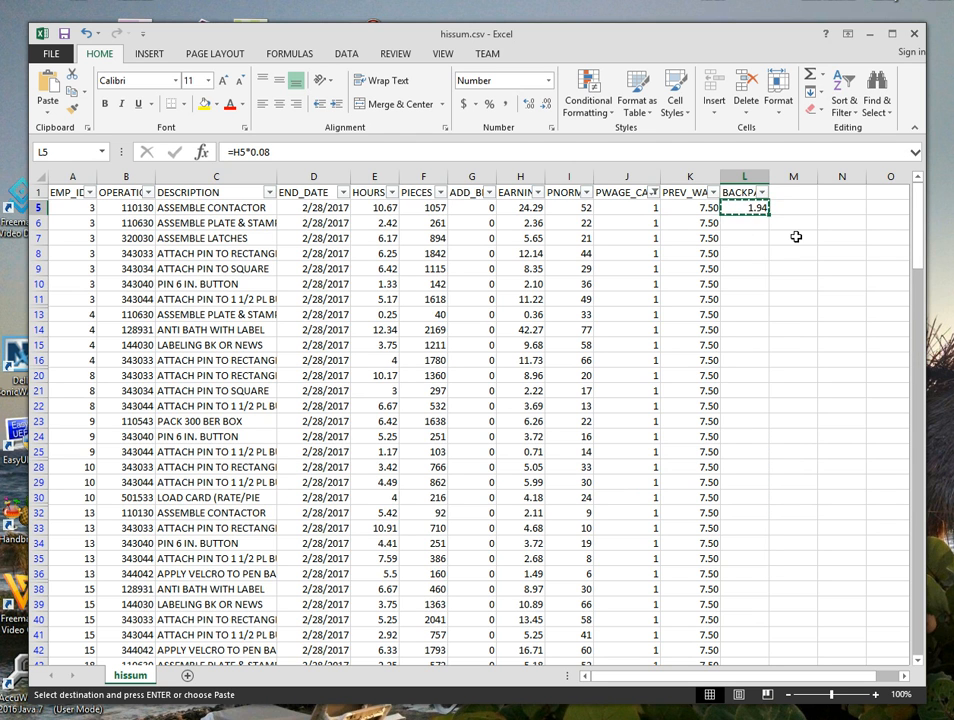
click(744, 228)
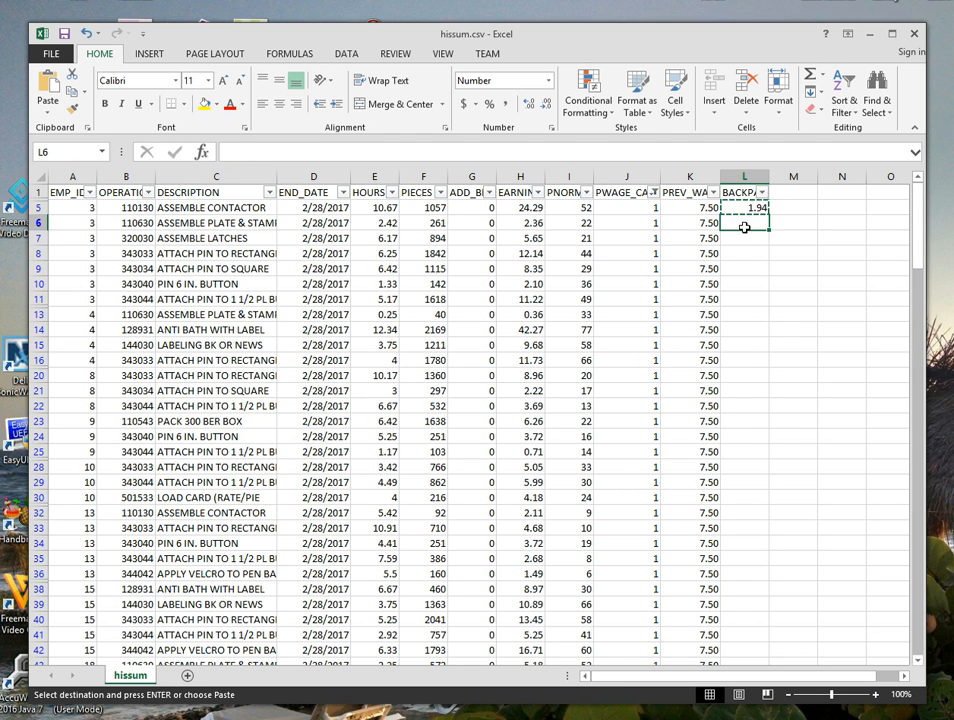
drag(916, 240, 922, 645)
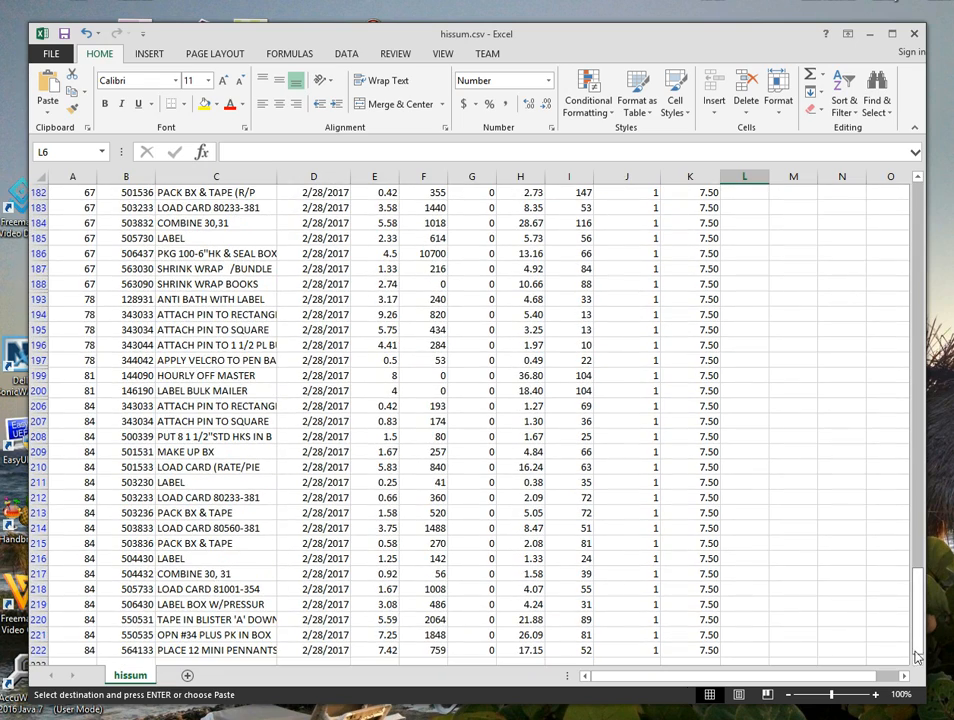
shift+click(744, 654)
right_click(747, 395)
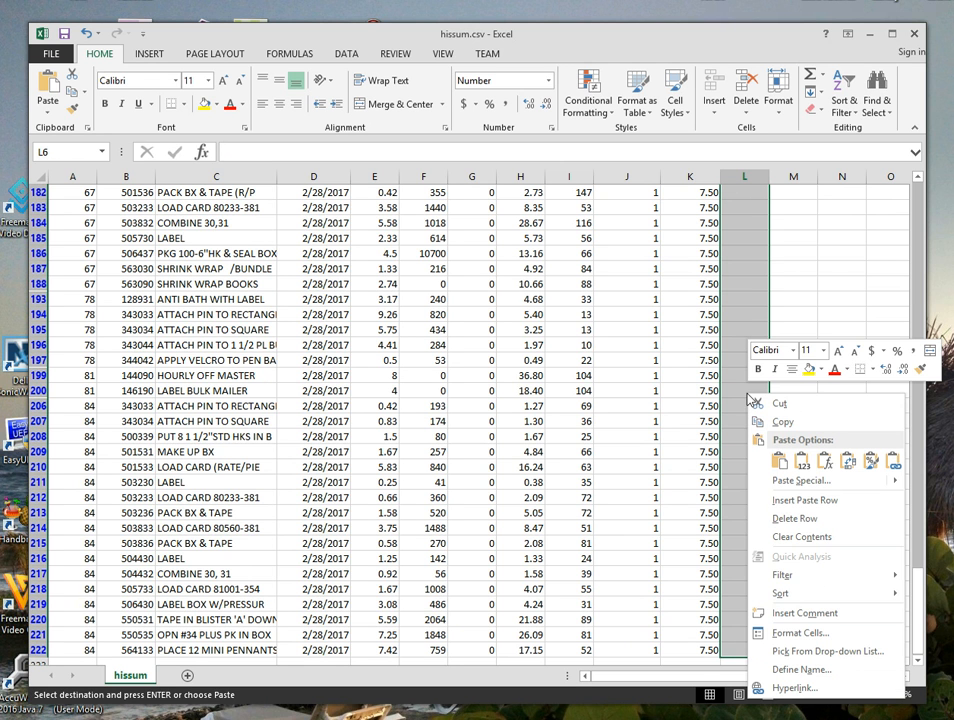
click(825, 460)
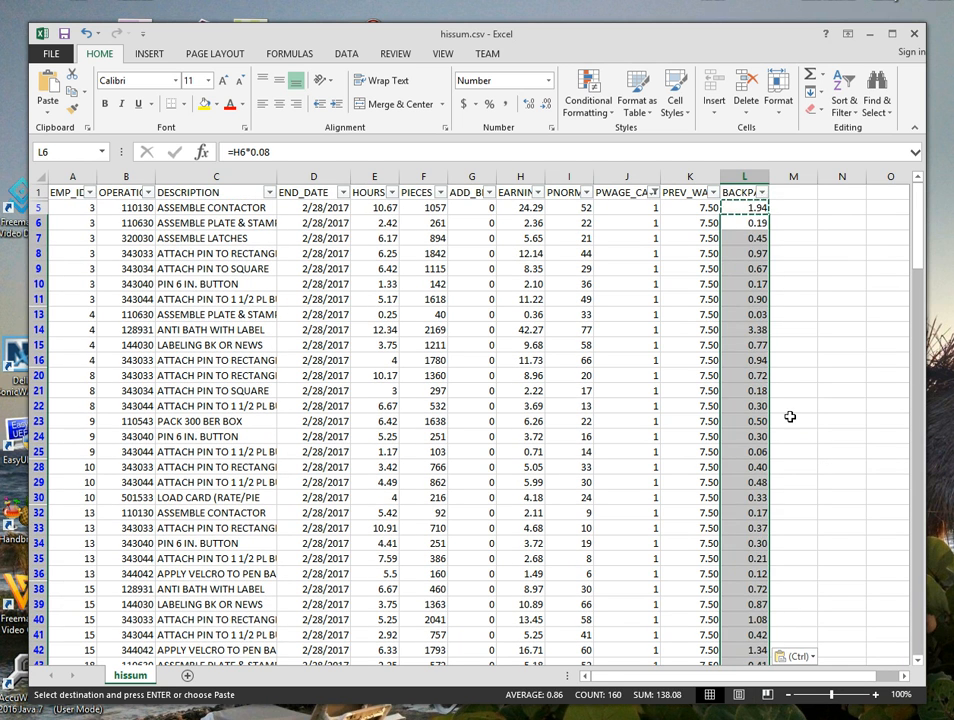
click(747, 237)
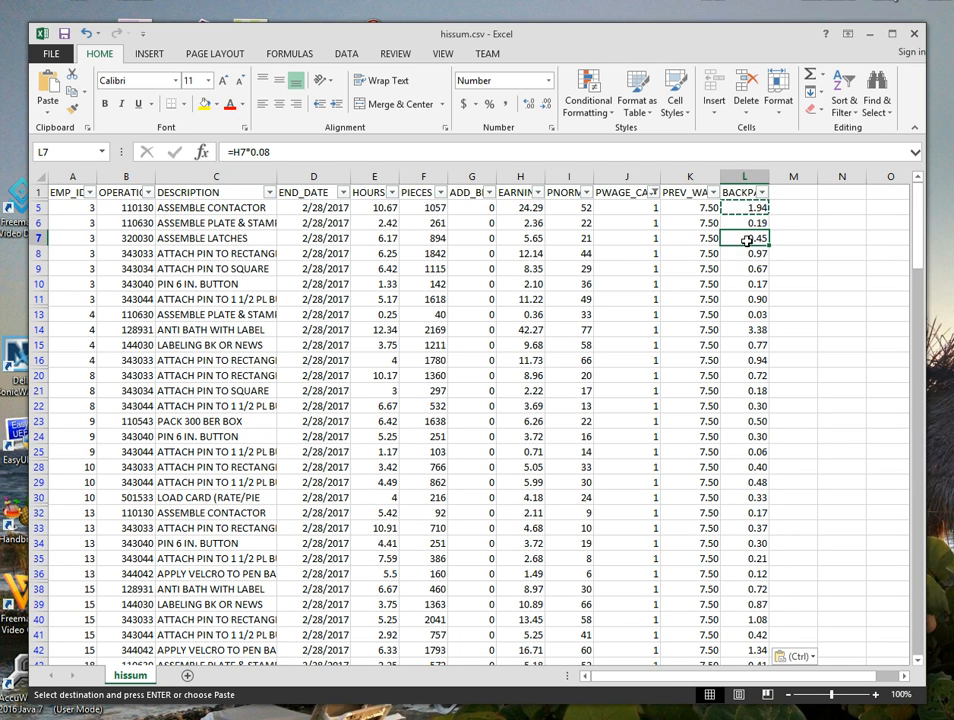
key(Escape)
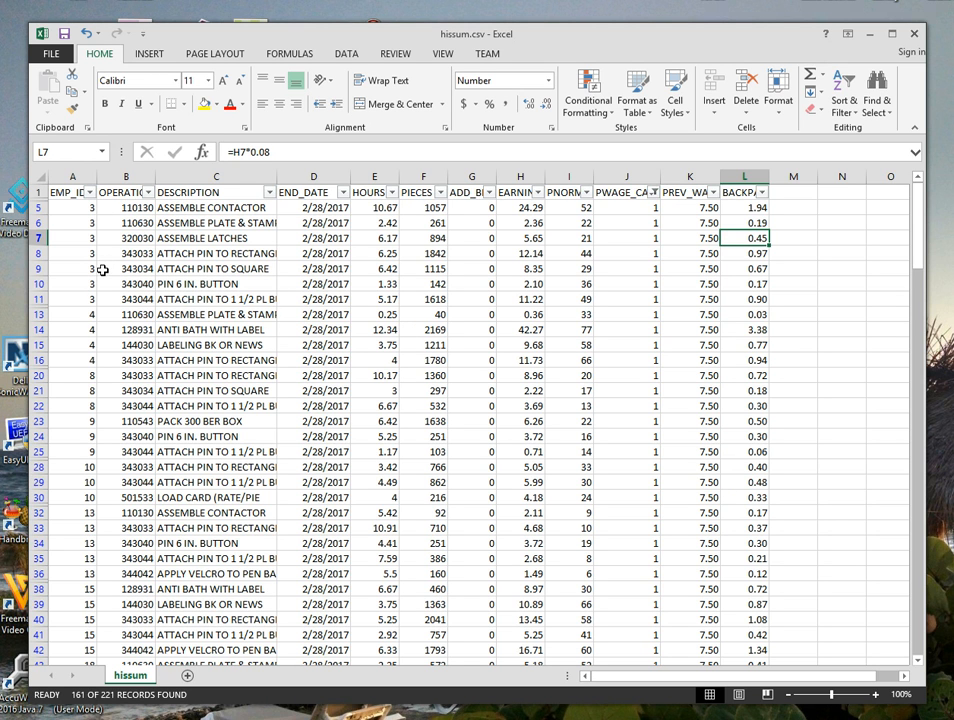
Subtotal the whole sheet at each change in EMP_ID, summing HOURS, PIECES, EARNINGS and BACKPAY.
click(346, 55)
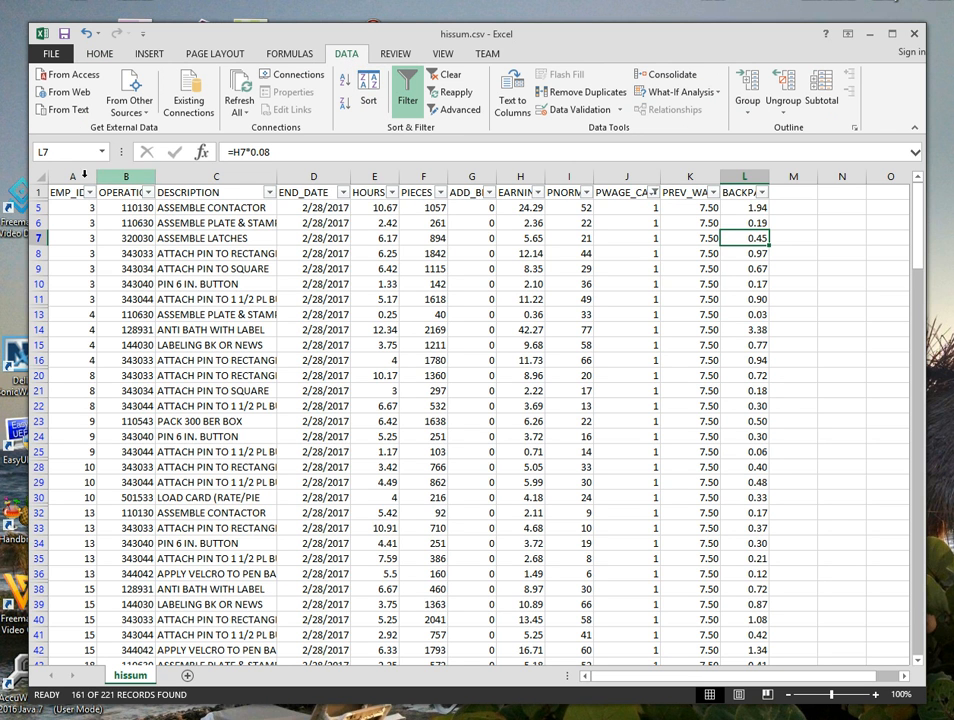
click(40, 177)
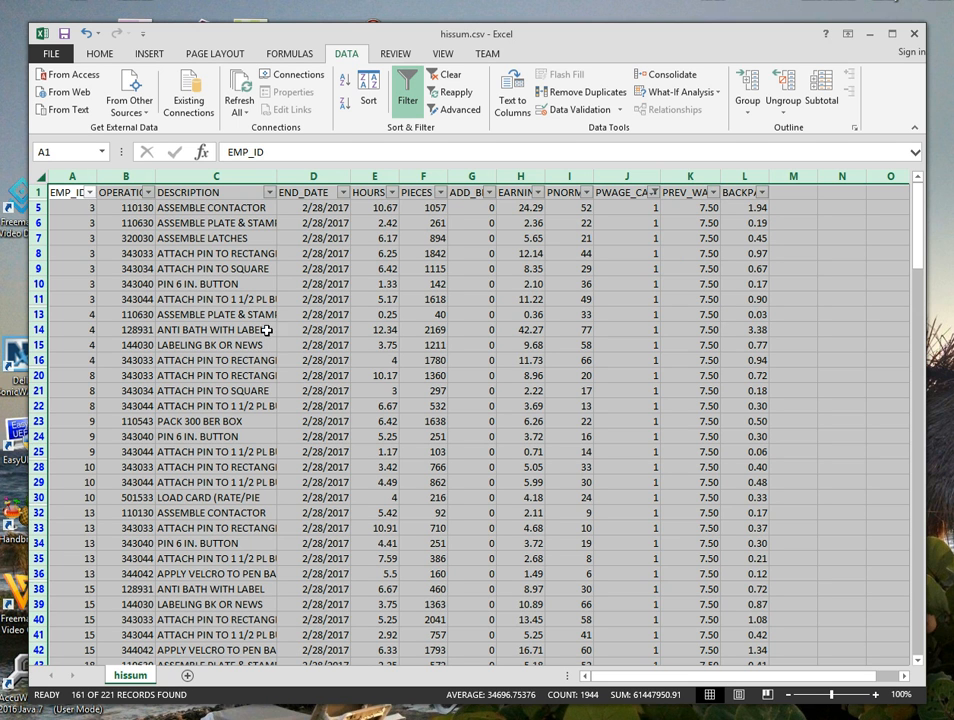
click(830, 93)
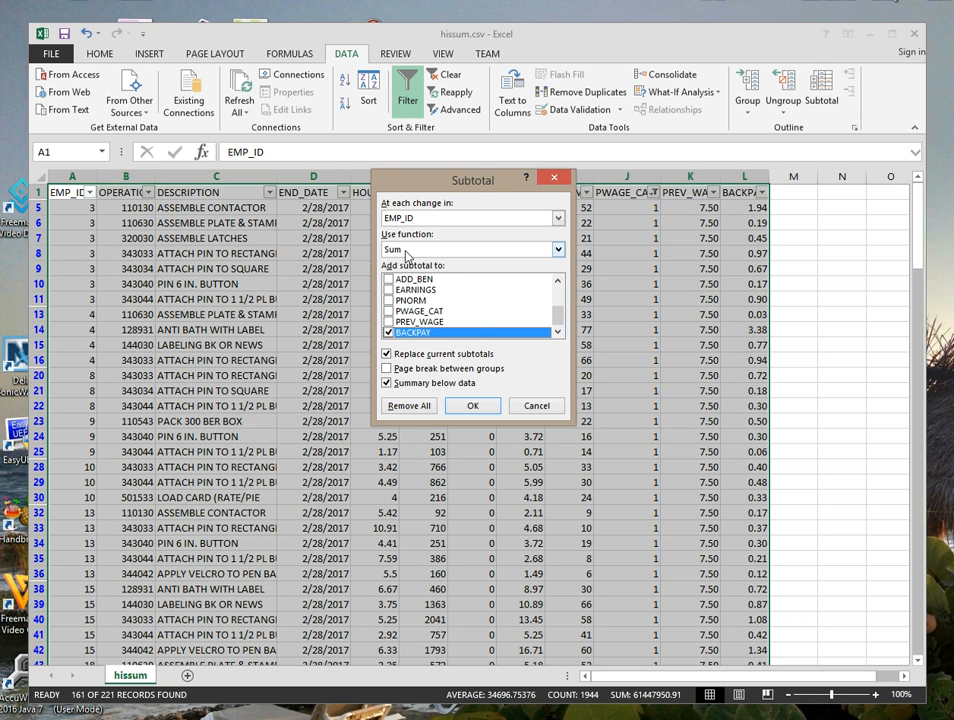
click(557, 284)
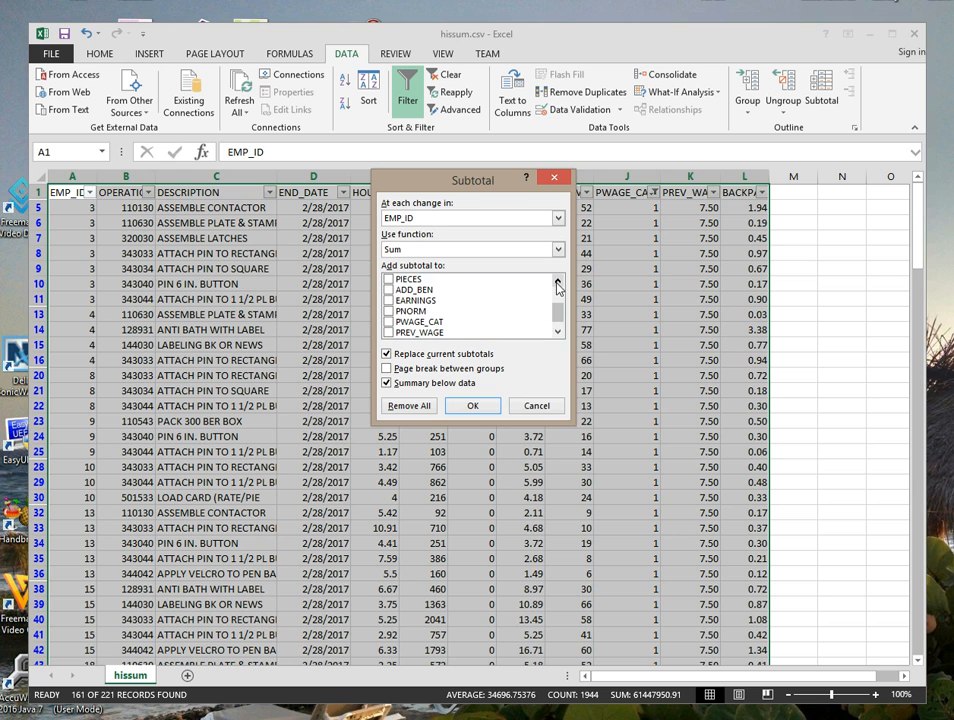
click(389, 300)
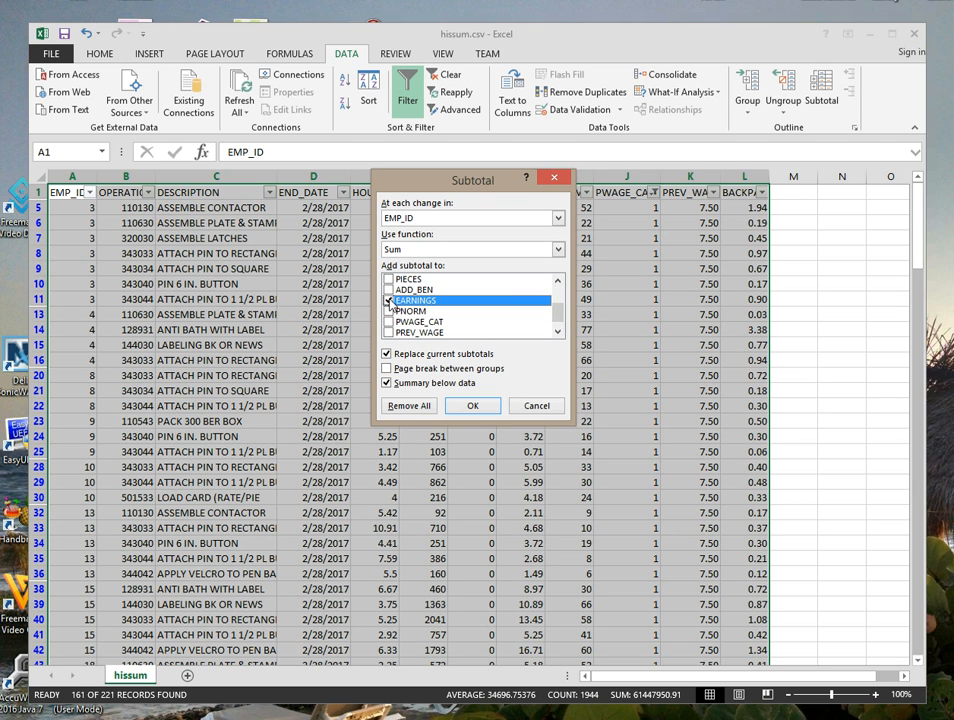
click(389, 279)
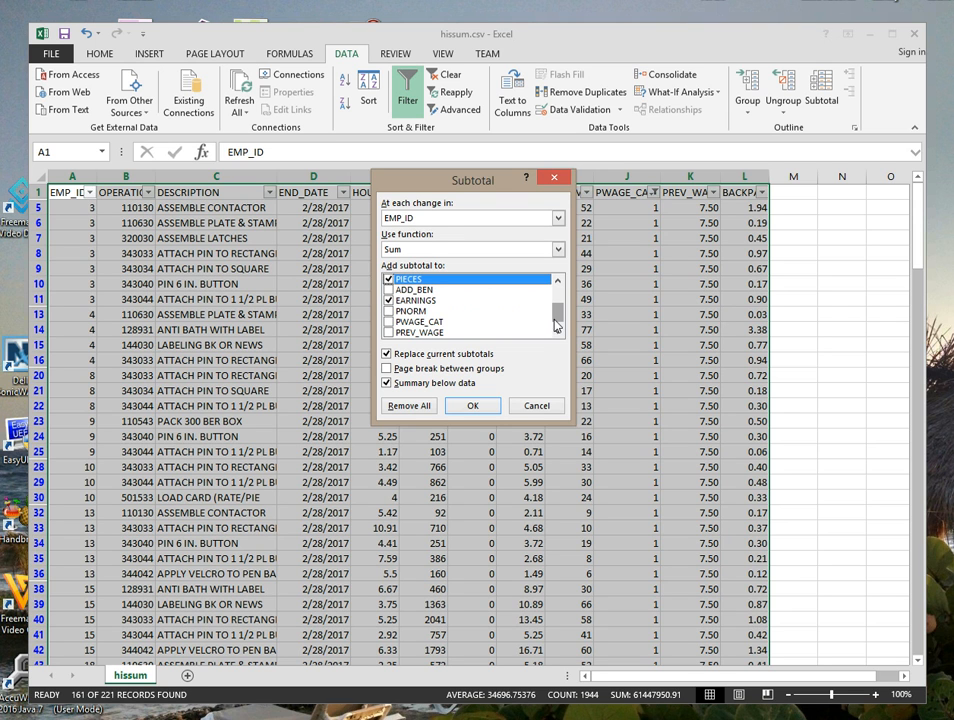
drag(558, 320, 558, 305)
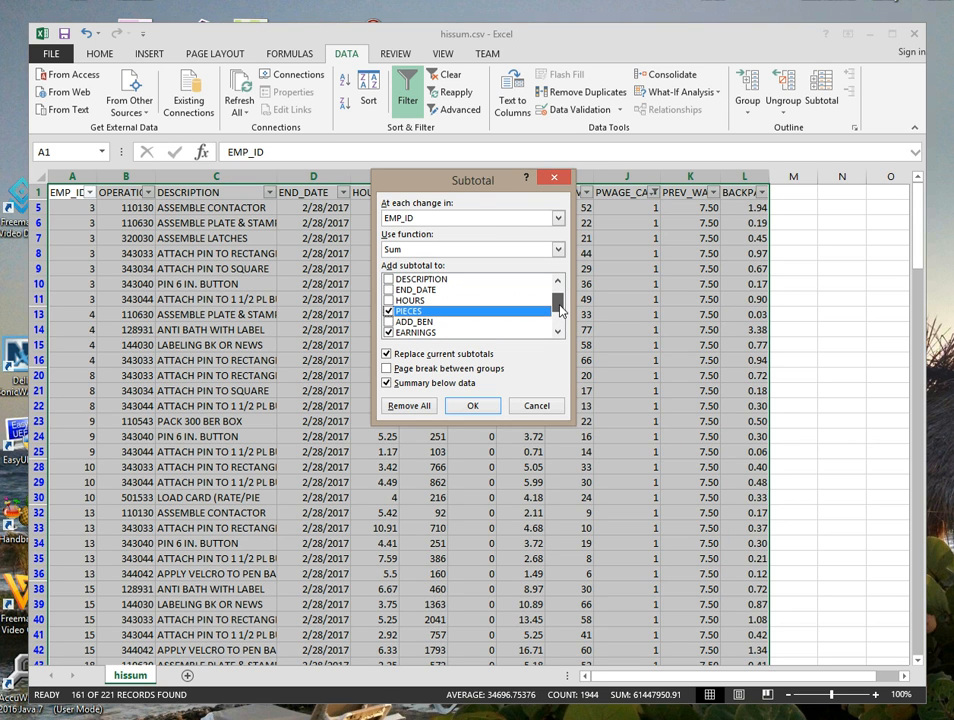
click(388, 301)
drag(562, 315, 560, 320)
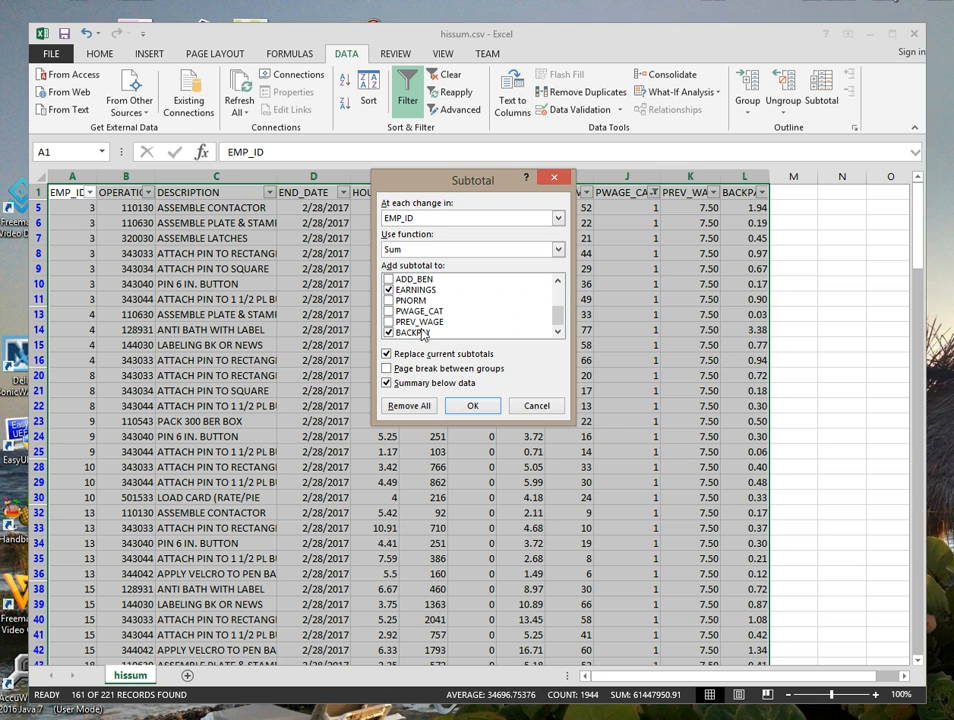
click(480, 405)
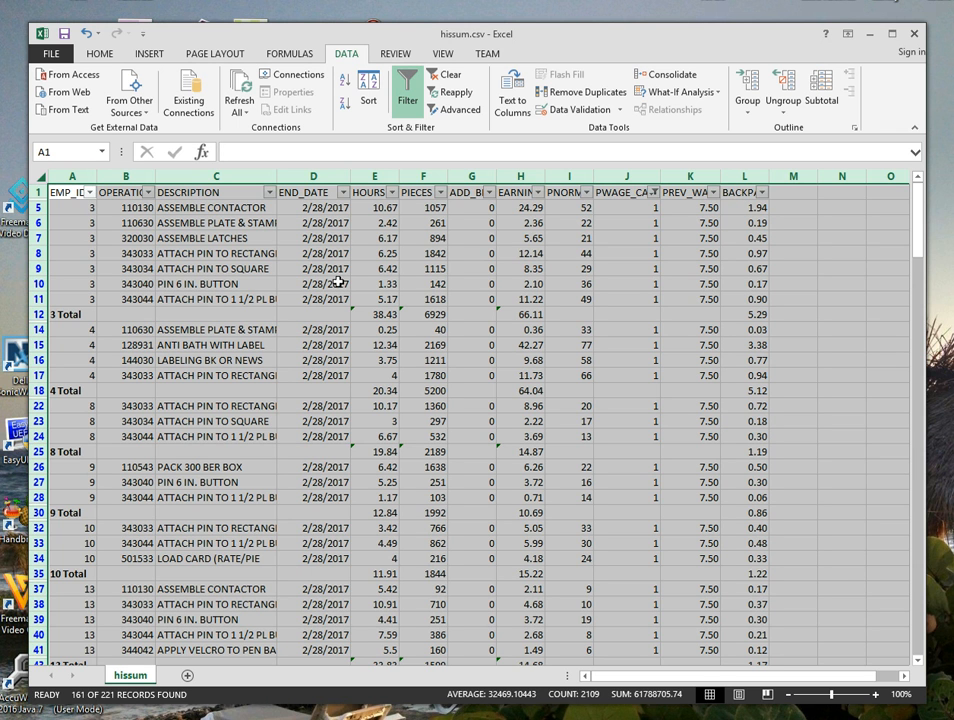
Select the subtotal rows 12, 18 and 25 for employees 3, 4 and 8 together.
click(74, 315)
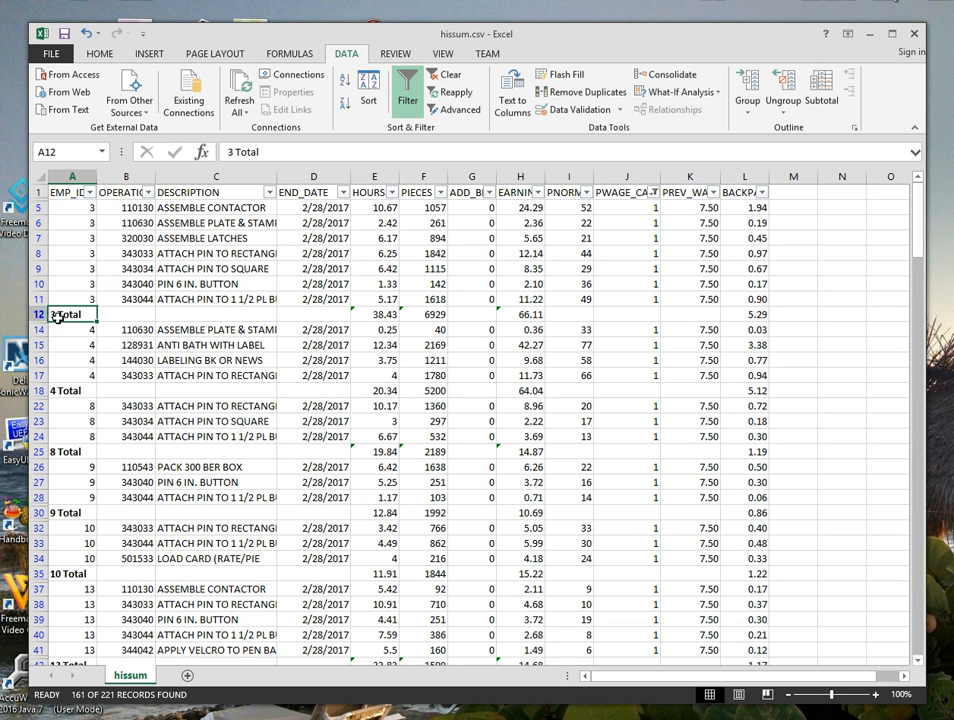
click(32, 315)
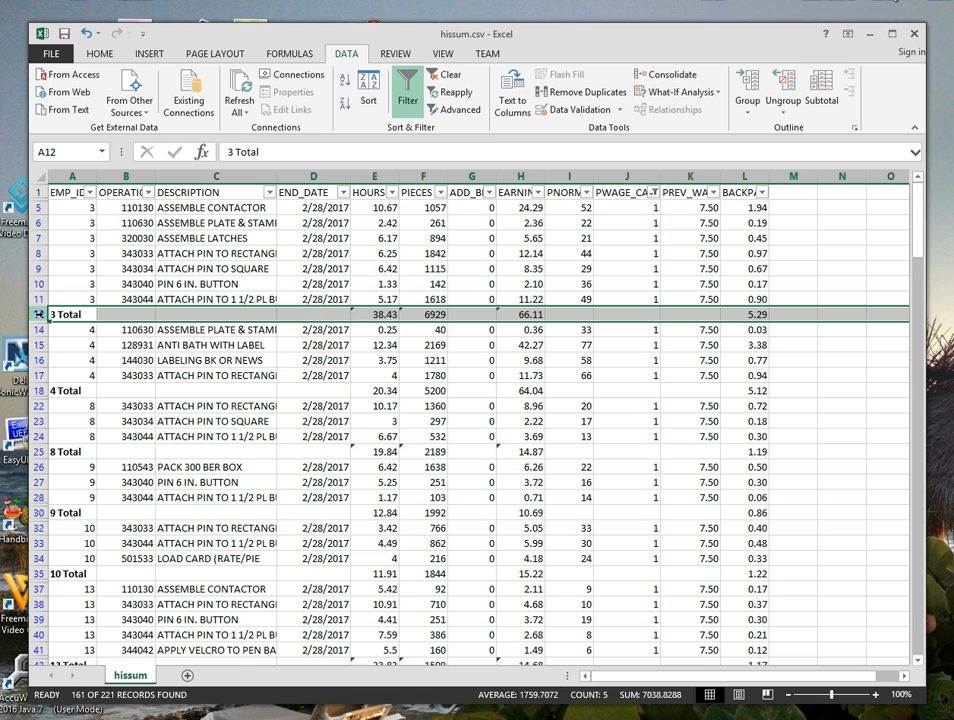
ctrl+click(42, 391)
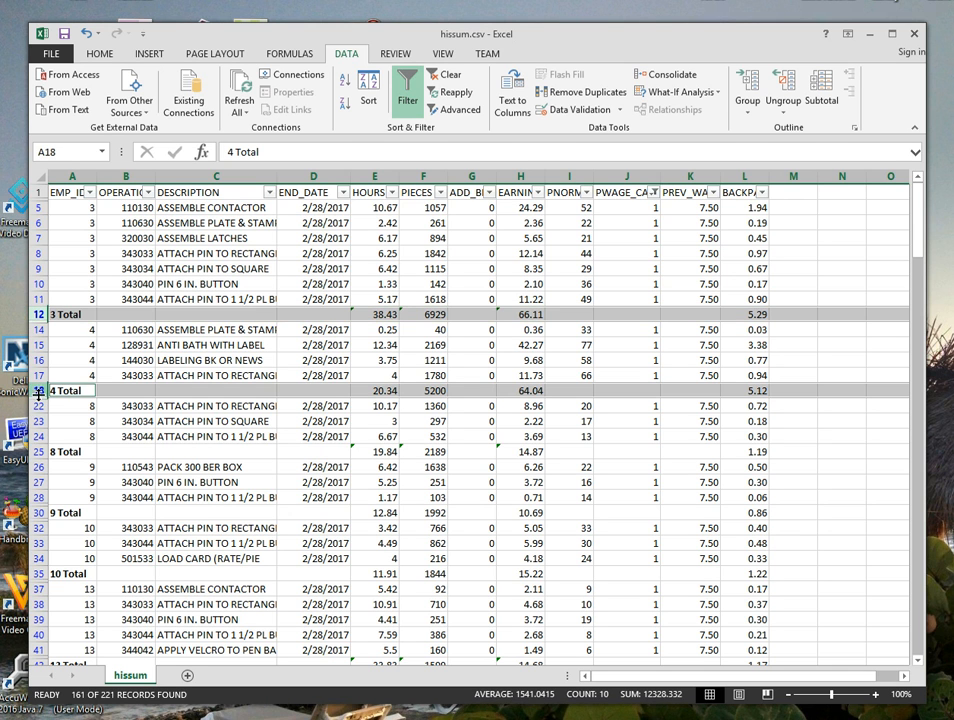
ctrl+click(41, 451)
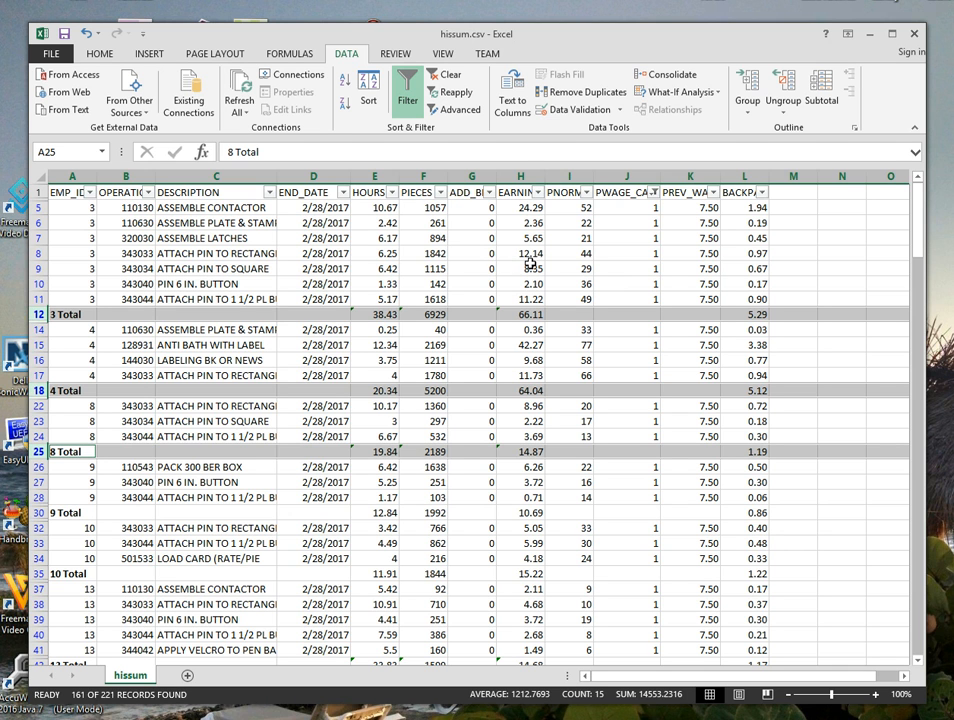
View the category choices in the PWAGE_CAT filter and close it without applying anything.
click(713, 196)
click(713, 196)
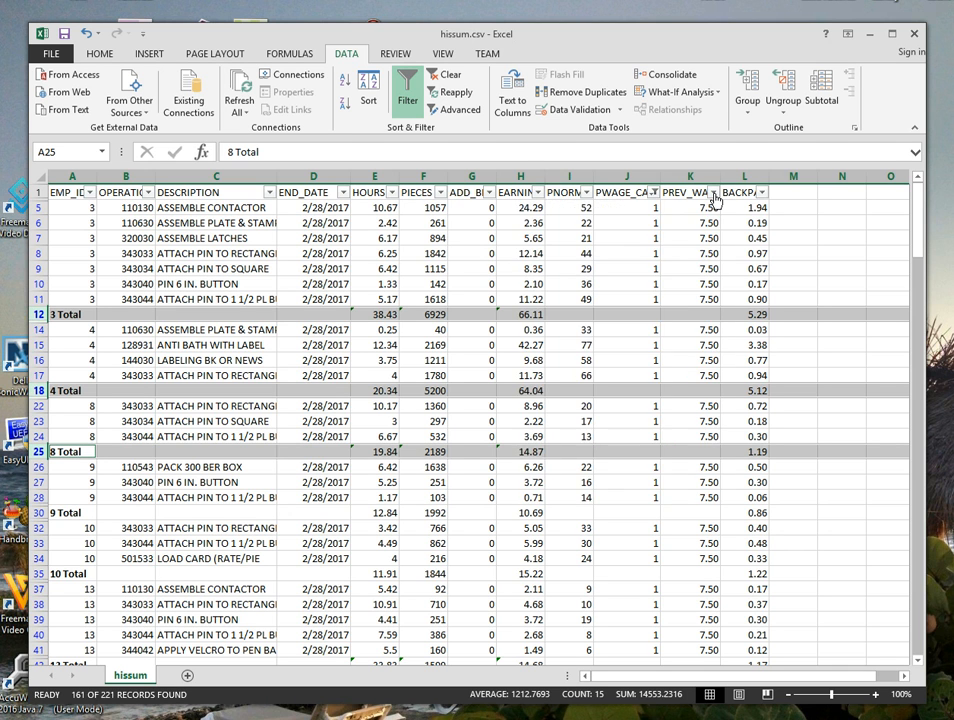
click(653, 192)
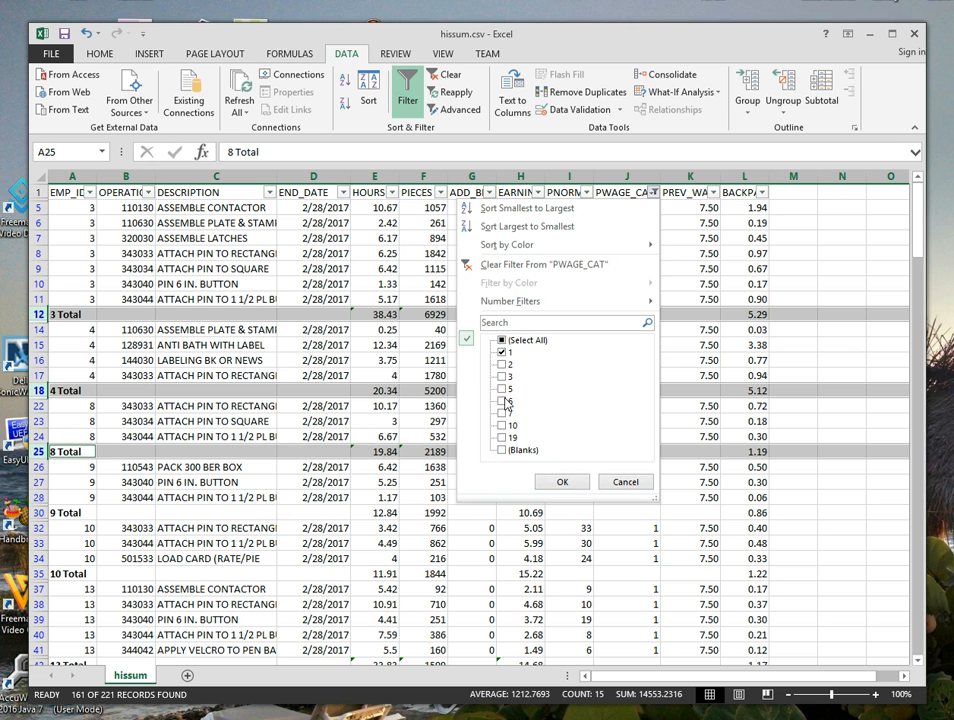
click(626, 483)
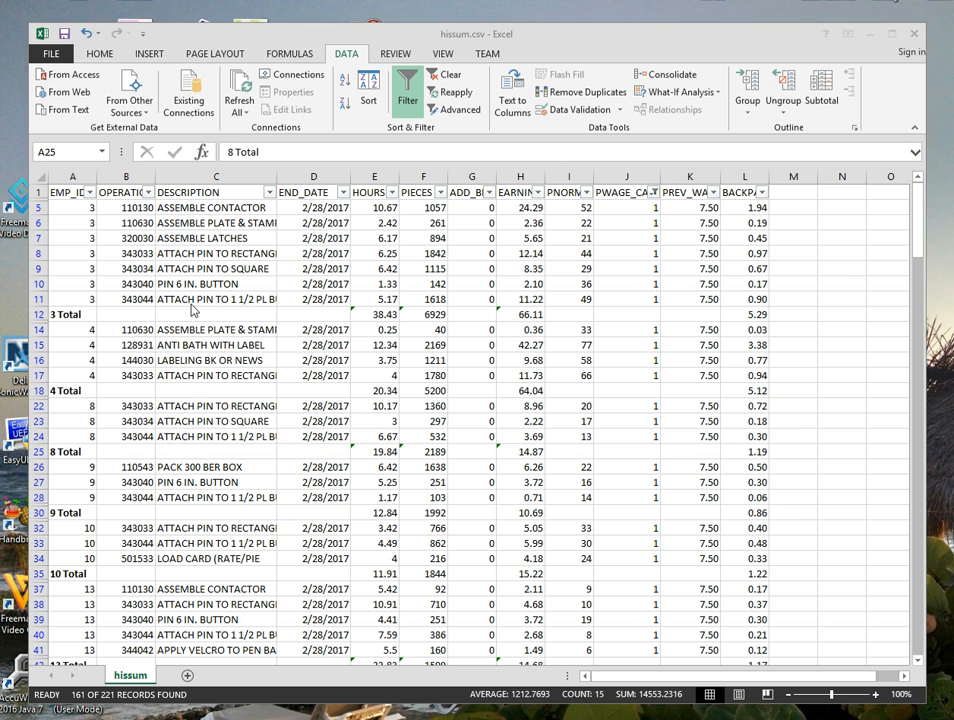
Start saving a copy in the current data folder with the file type Excel Workbook (*.xlsx).
click(52, 57)
click(52, 57)
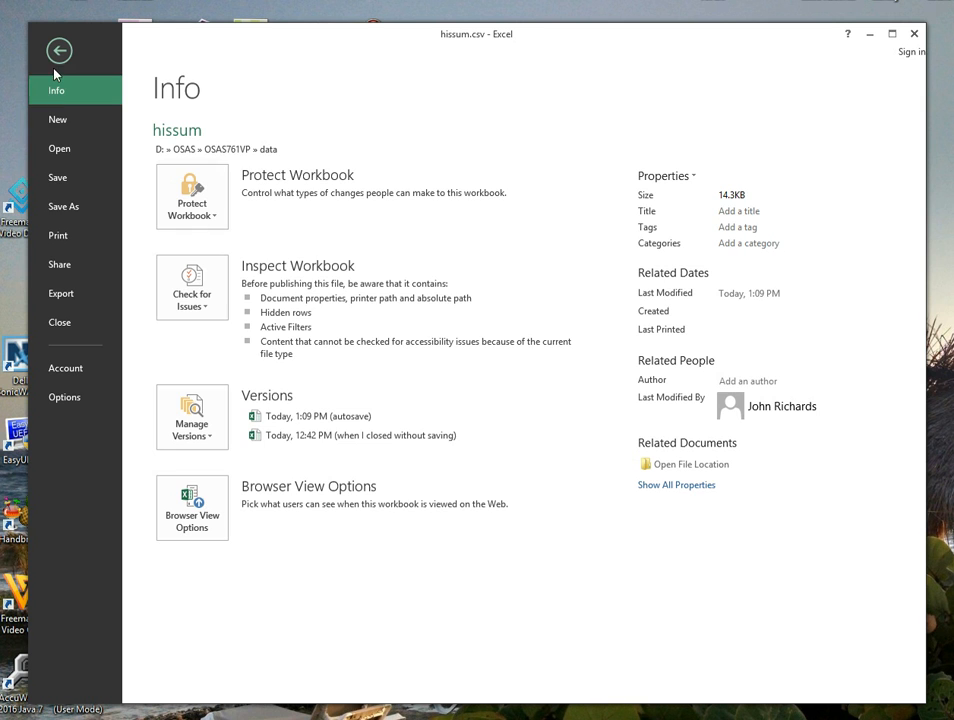
click(63, 207)
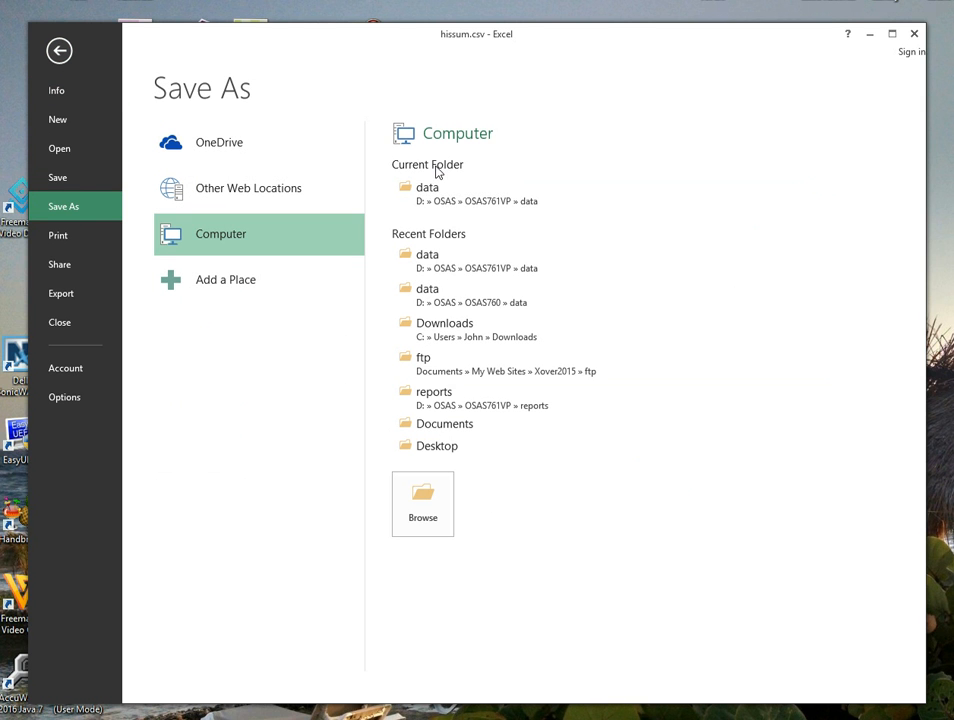
click(434, 199)
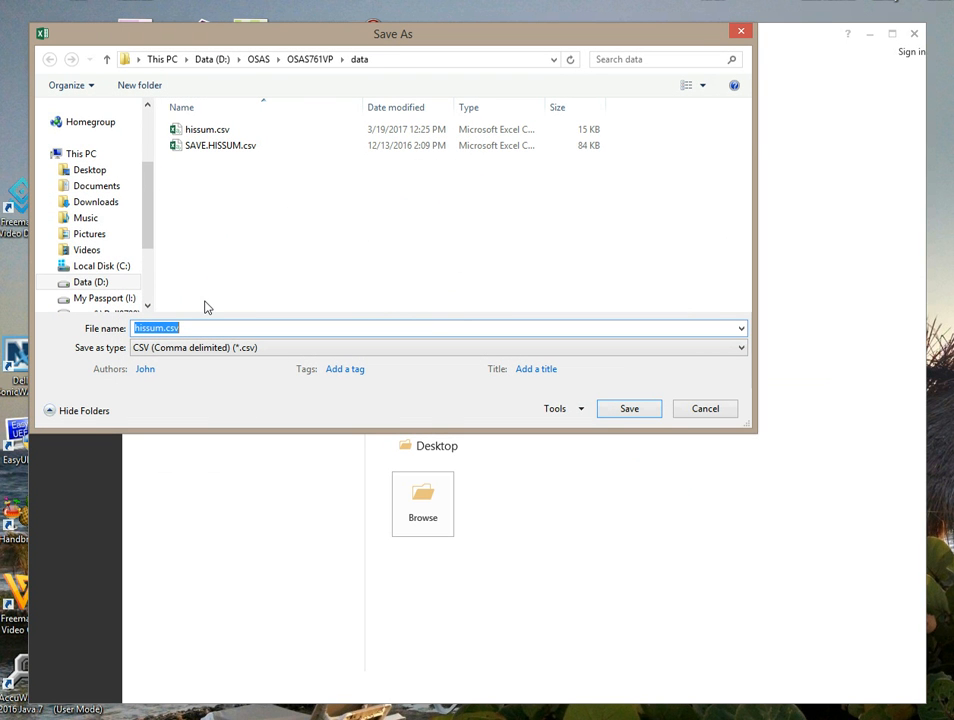
click(740, 349)
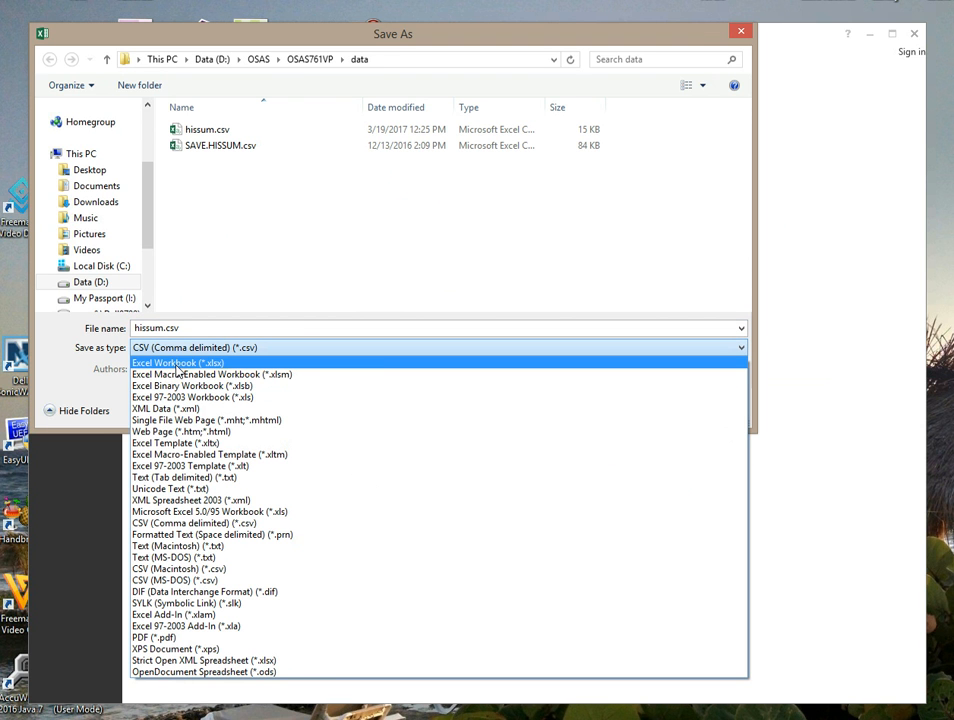
click(140, 362)
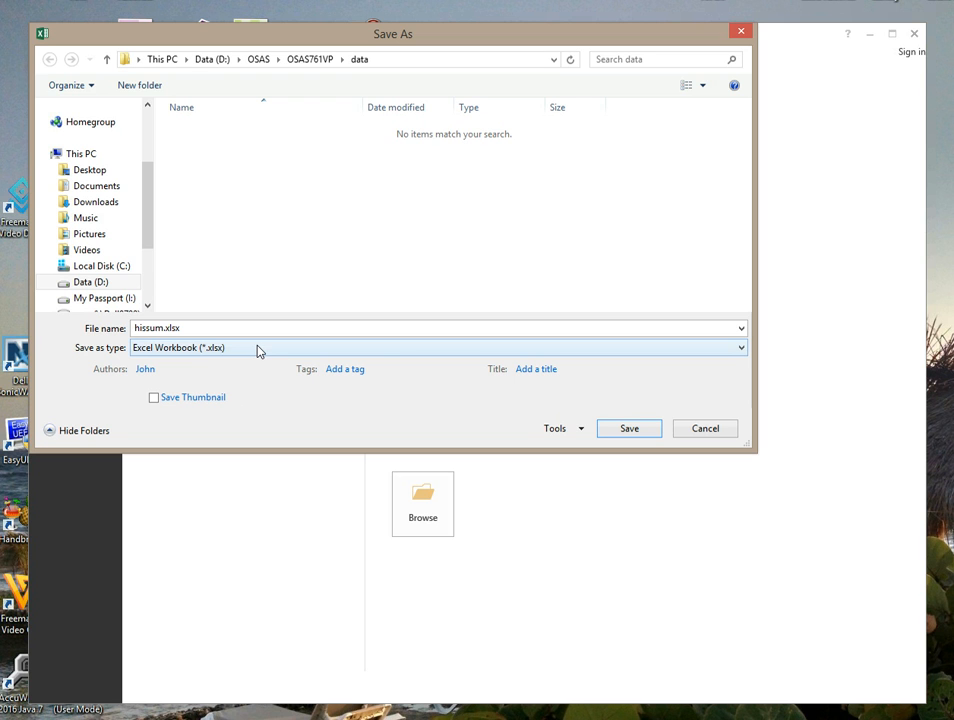
Name the workbook BACKPAY FOR CAT 1 and save it.
click(198, 328)
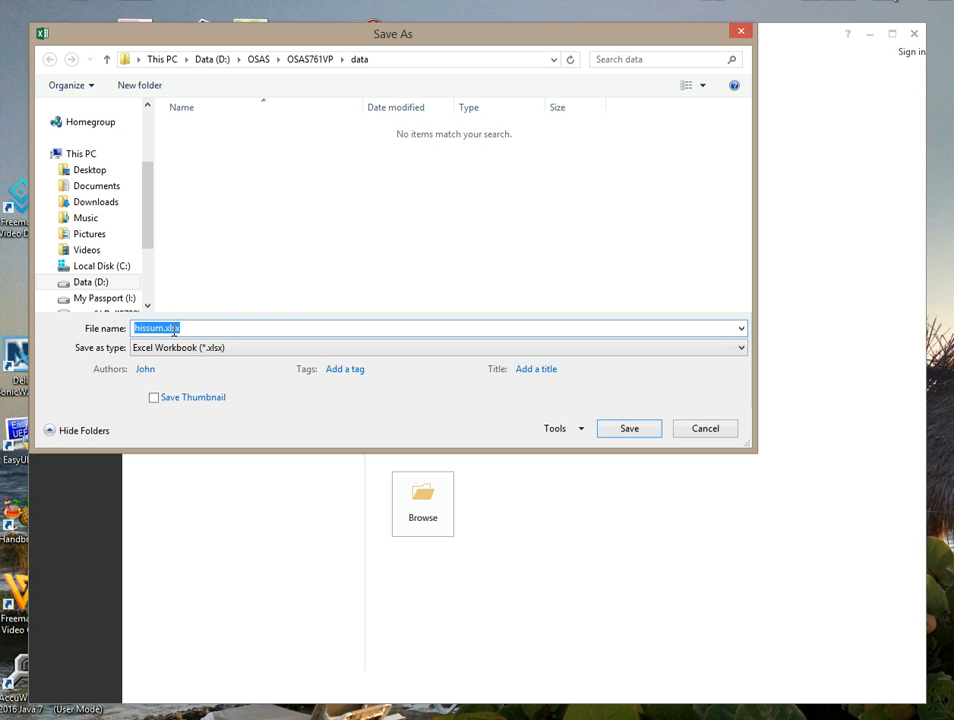
text(BACKPAY FOR CAT 1.)
key(BackSpace)
key(Return)
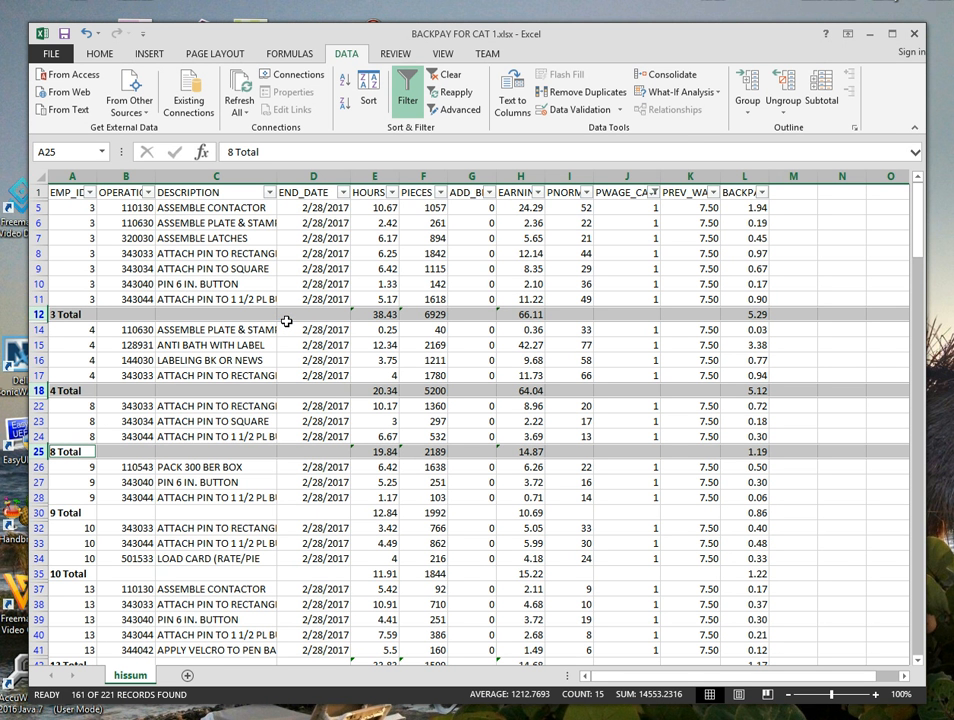